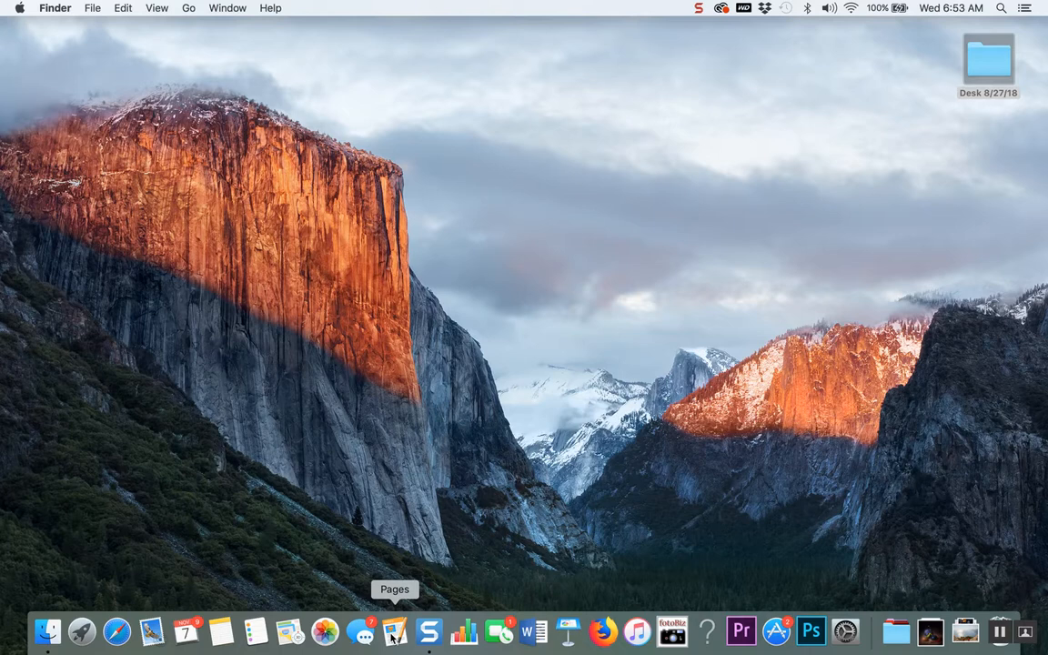
Quit Photos without importing any pictures from the EOS_DIGITAL card.
{"action": "left_click", "coordinate": [324, 631]}
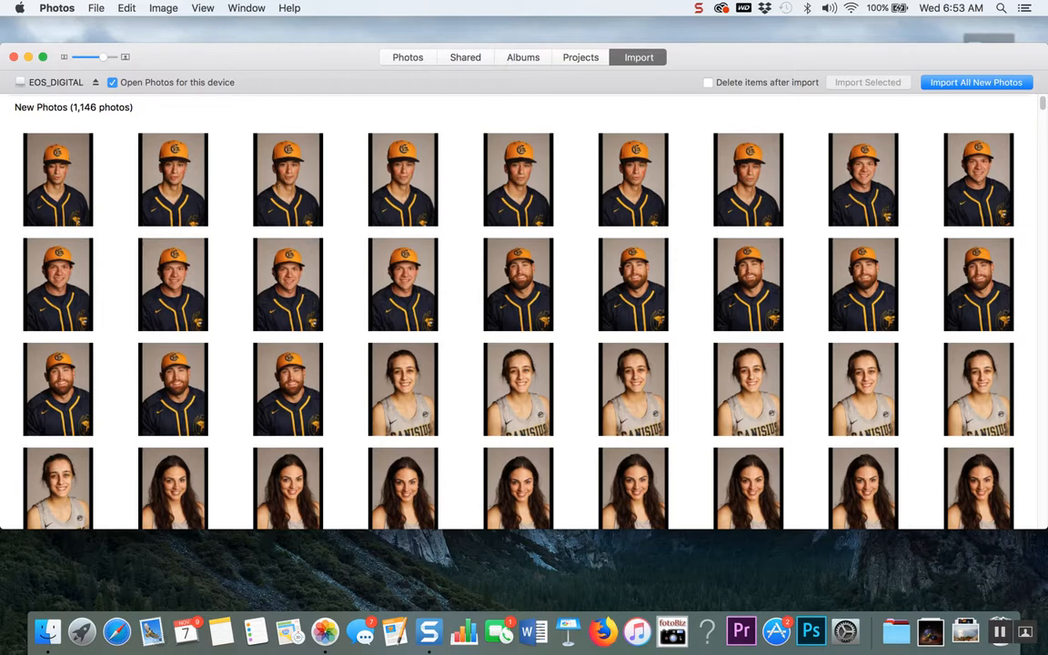
{"action": "left_click", "coordinate": [58, 9]}
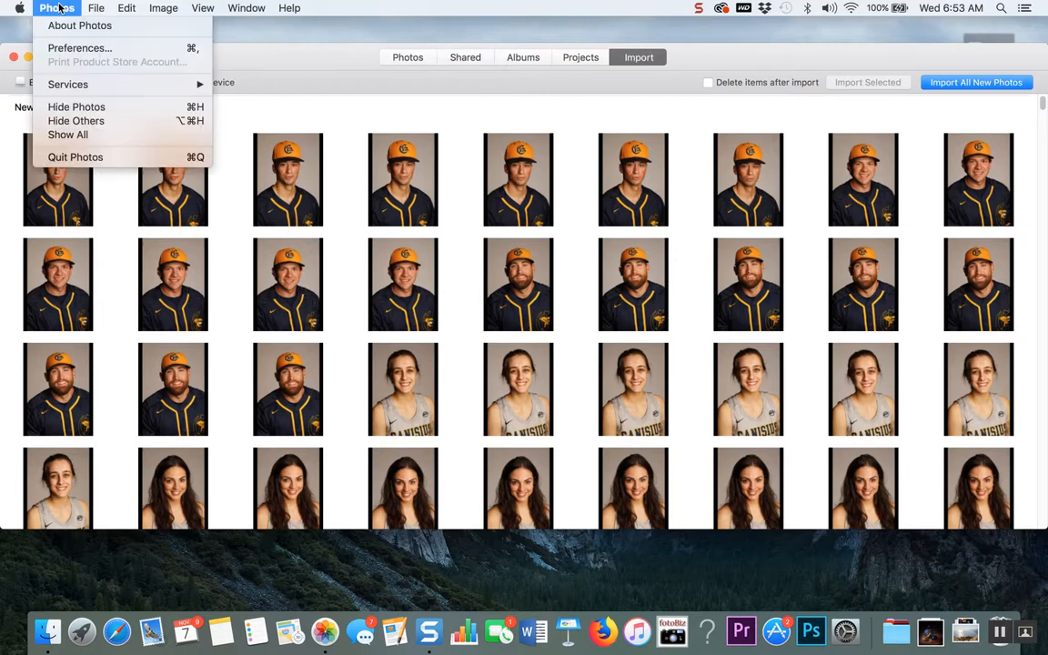
{"action": "left_click", "coordinate": [78, 158]}
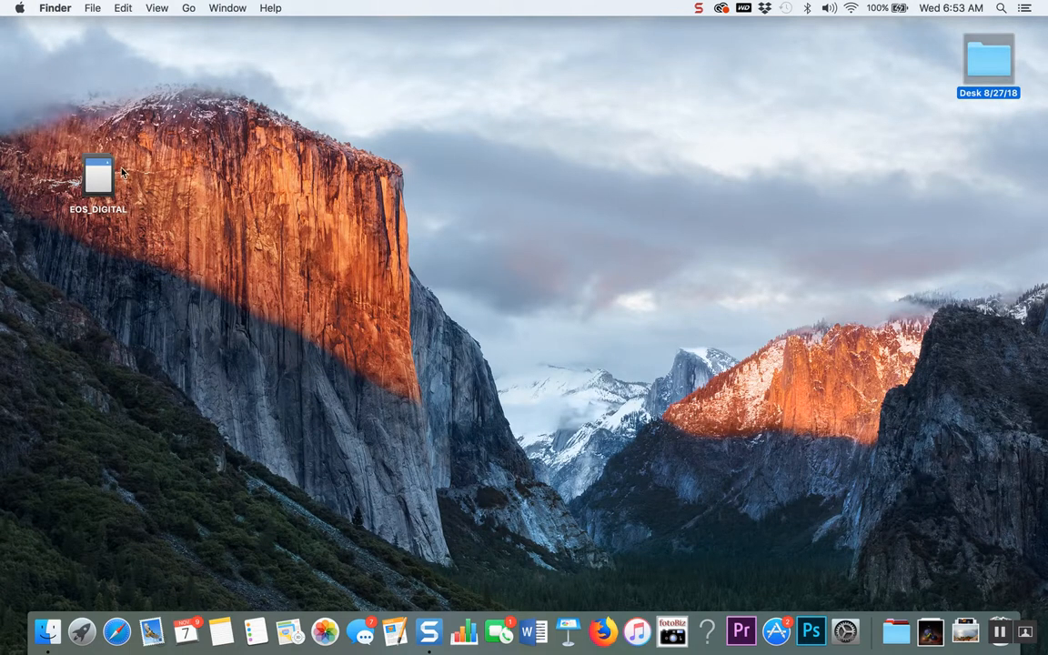
Create a desktop folder named Homework and place it just below the Desk 8/27/18 folder.
{"action": "left_click", "coordinate": [91, 9]}
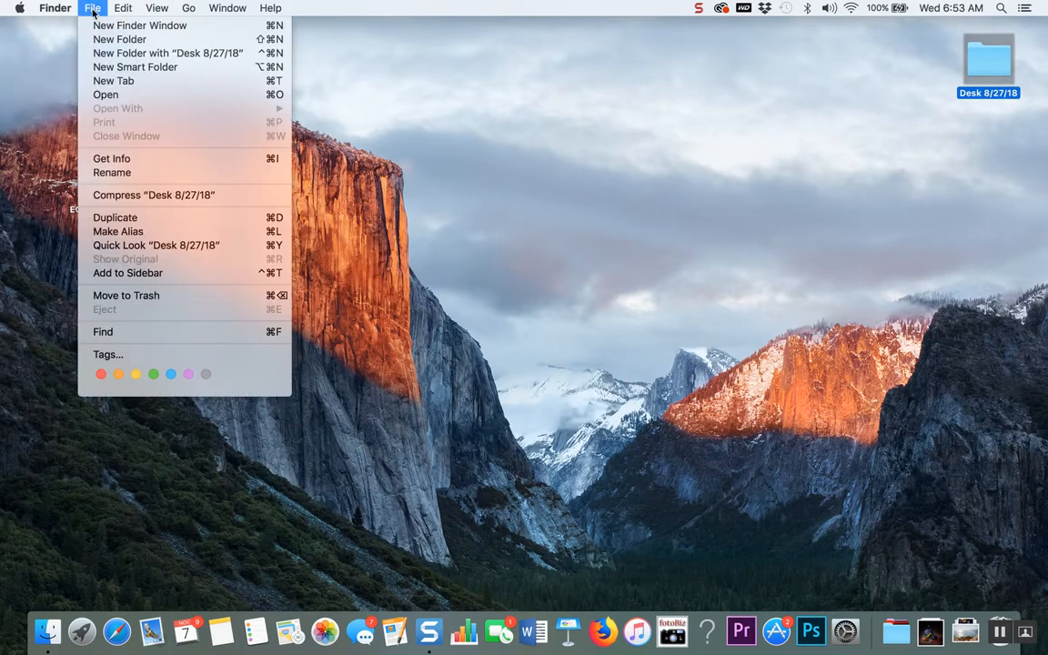
{"action": "left_click", "coordinate": [96, 40]}
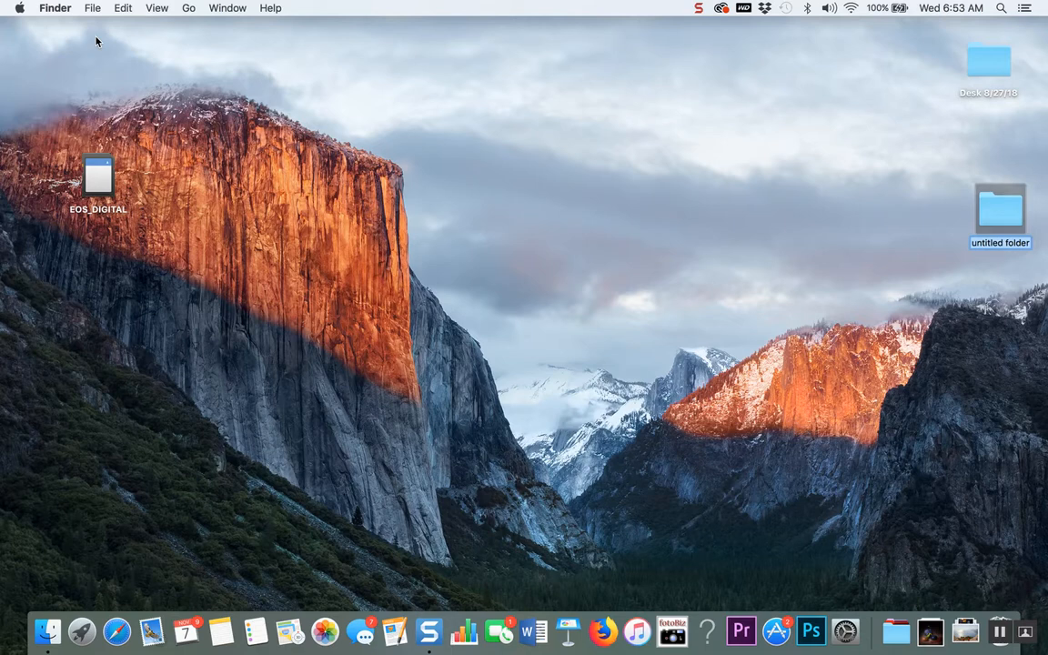
{"action": "type", "text": "Homework"}
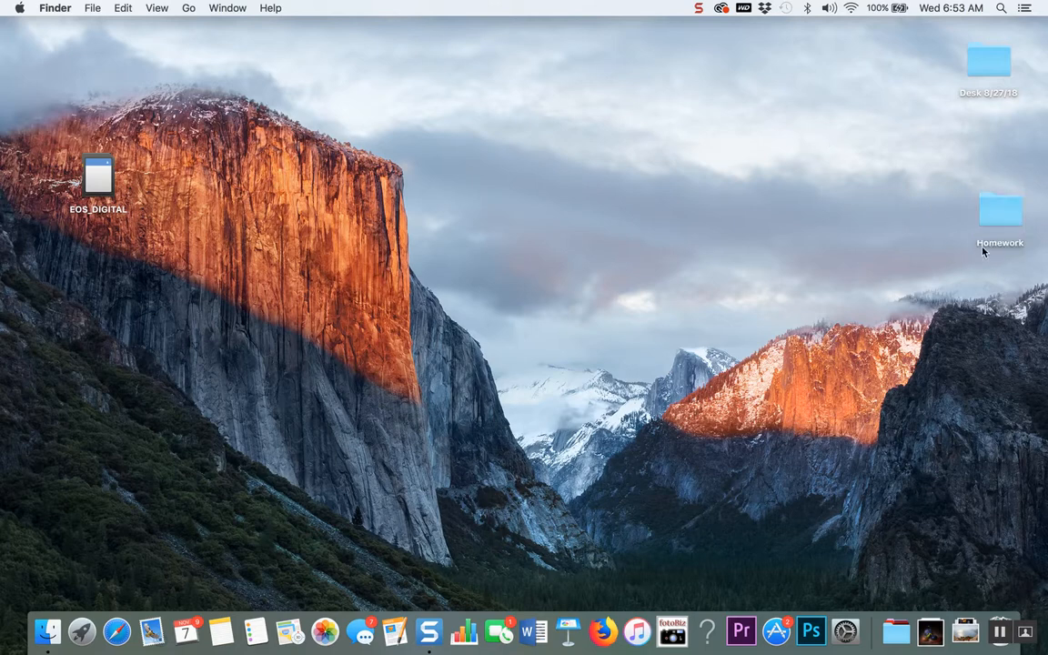
{"action": "left_click_drag", "start_coordinate": [996, 216], "coordinate": [971, 138]}
Open the 100EOS5D folder inside DCIM on the EOS_DIGITAL card and move its window clear of the desktop folders.
{"action": "double_click", "coordinate": [97, 177]}
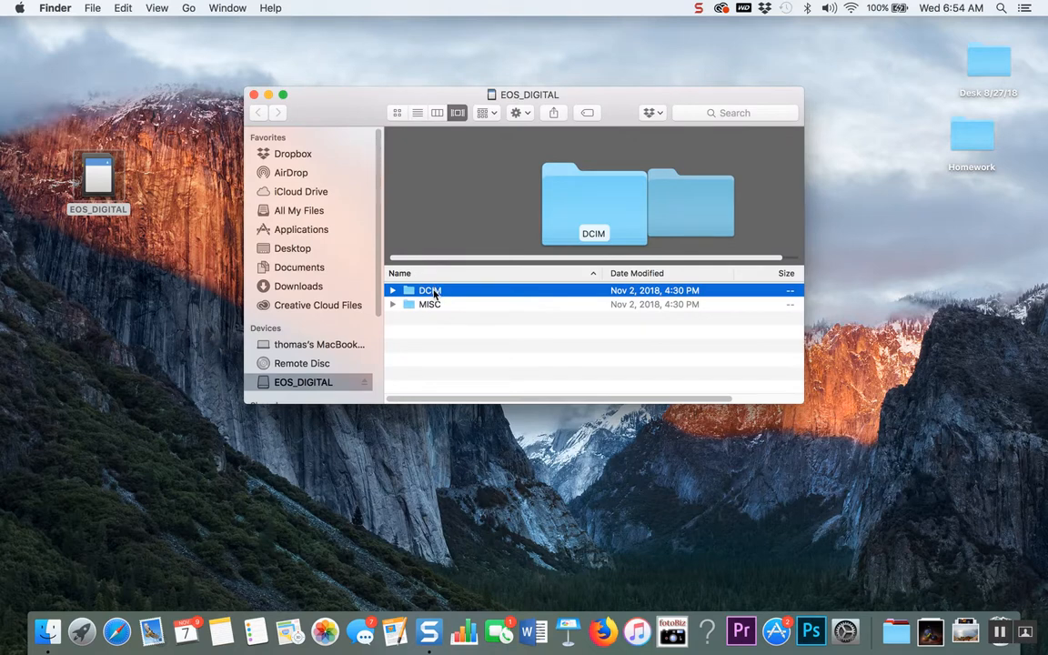
{"action": "double_click", "coordinate": [432, 290]}
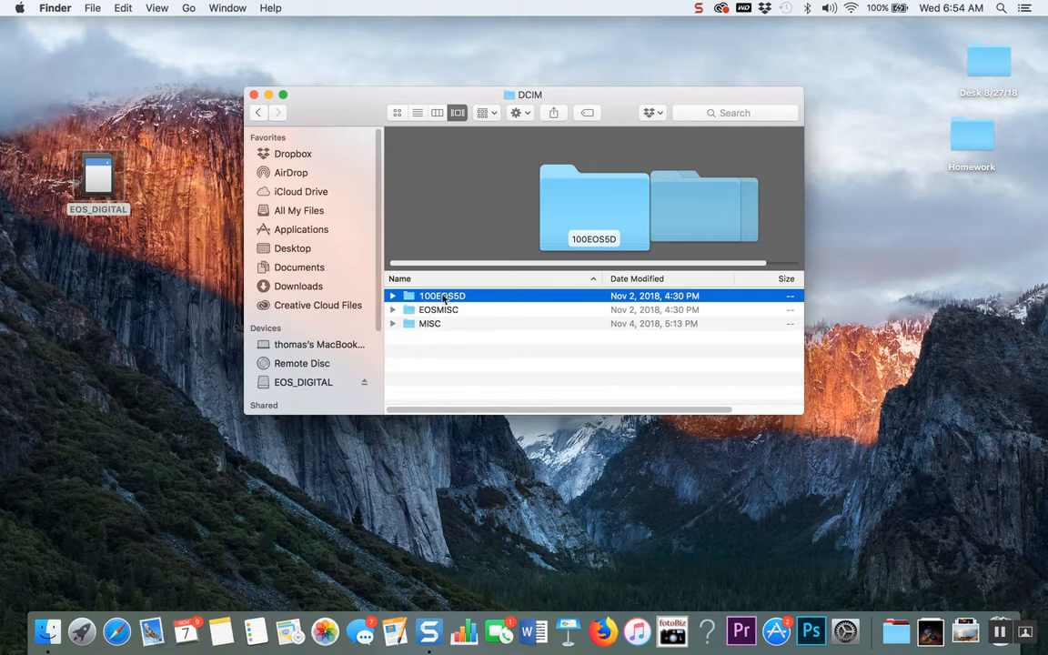
{"action": "double_click", "coordinate": [443, 299]}
{"action": "scroll", "coordinate": [442, 341], "scroll_direction": "down", "scroll_amount": 10}
{"action": "left_click_drag", "start_coordinate": [309, 106], "coordinate": [245, 61]}
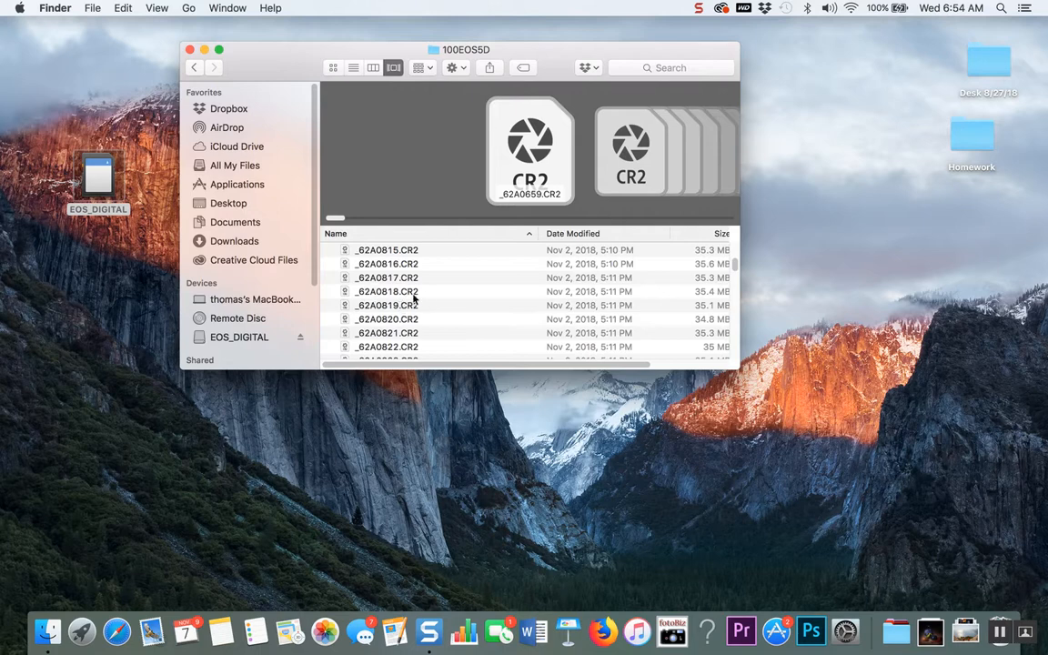
Copy the raw files _62A0818.CR2 through _62A0822.CR2 from the card into the Homework folder, first checking that folder's contents.
{"action": "left_click", "coordinate": [376, 292]}
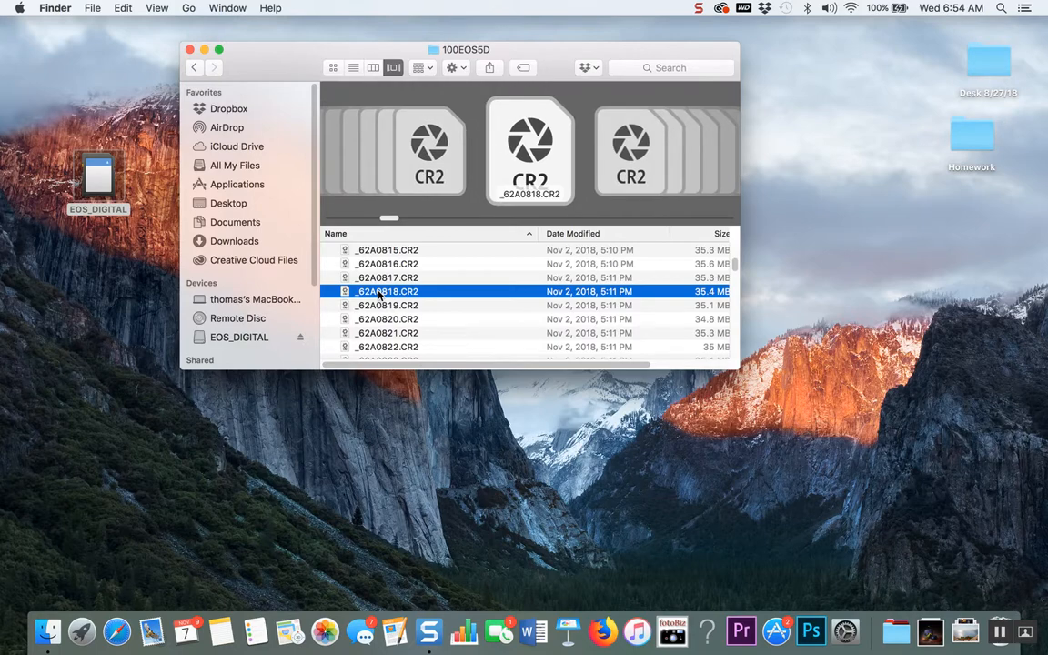
{"action": "key", "text": "Return"}
{"action": "left_click", "coordinate": [396, 347], "text": "shift"}
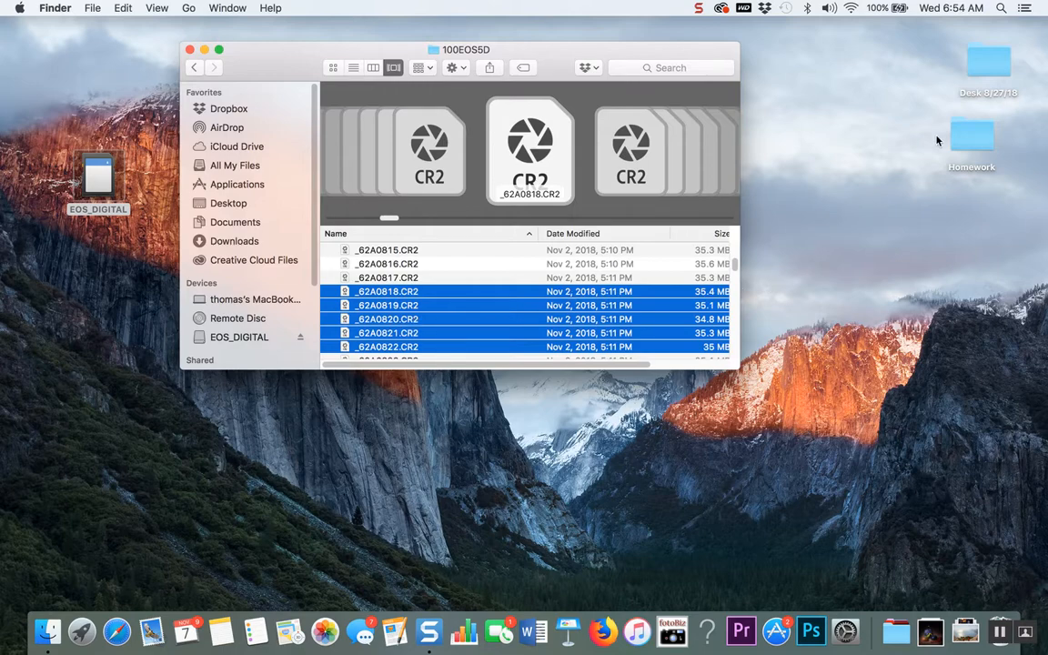
{"action": "left_click_drag", "start_coordinate": [537, 317], "coordinate": [874, 120]}
{"action": "double_click", "coordinate": [966, 138]}
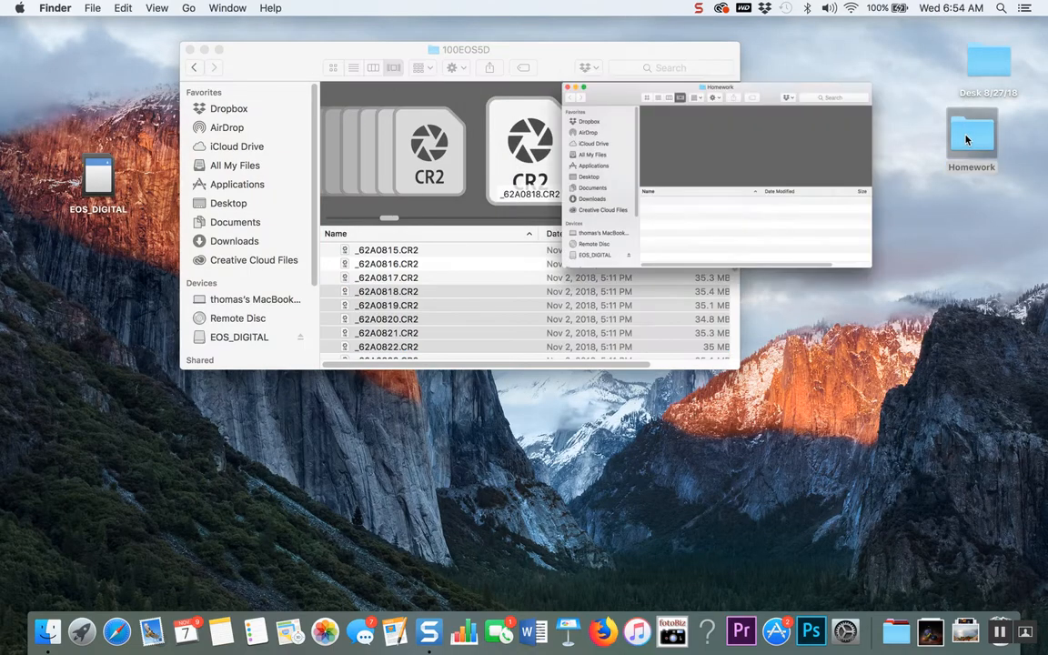
{"action": "left_click_drag", "start_coordinate": [278, 73], "coordinate": [599, 36]}
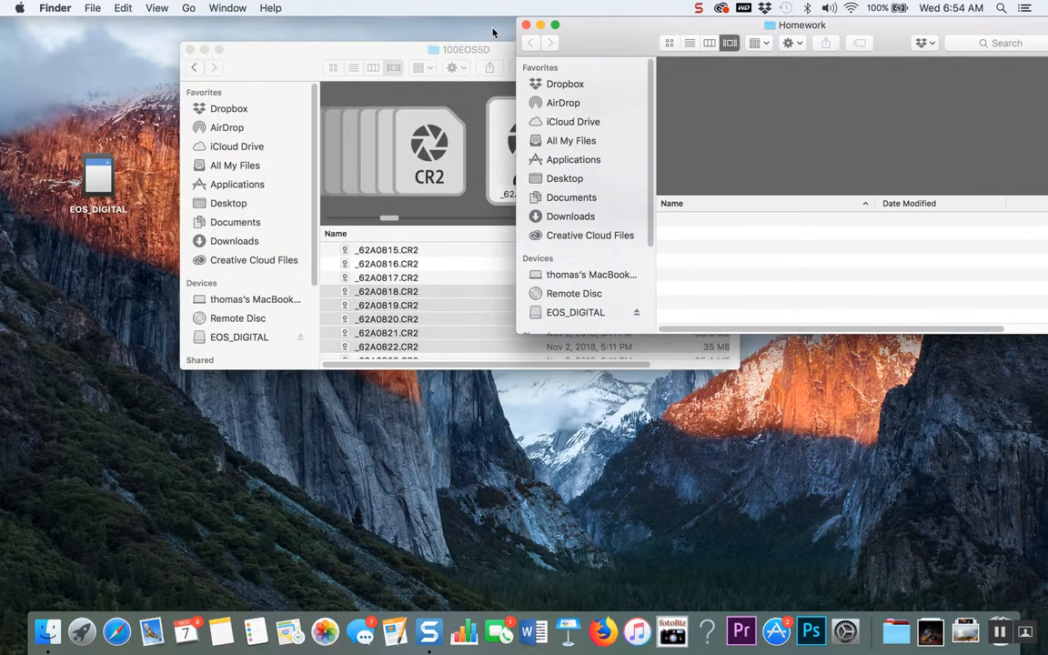
{"action": "left_click", "coordinate": [526, 25]}
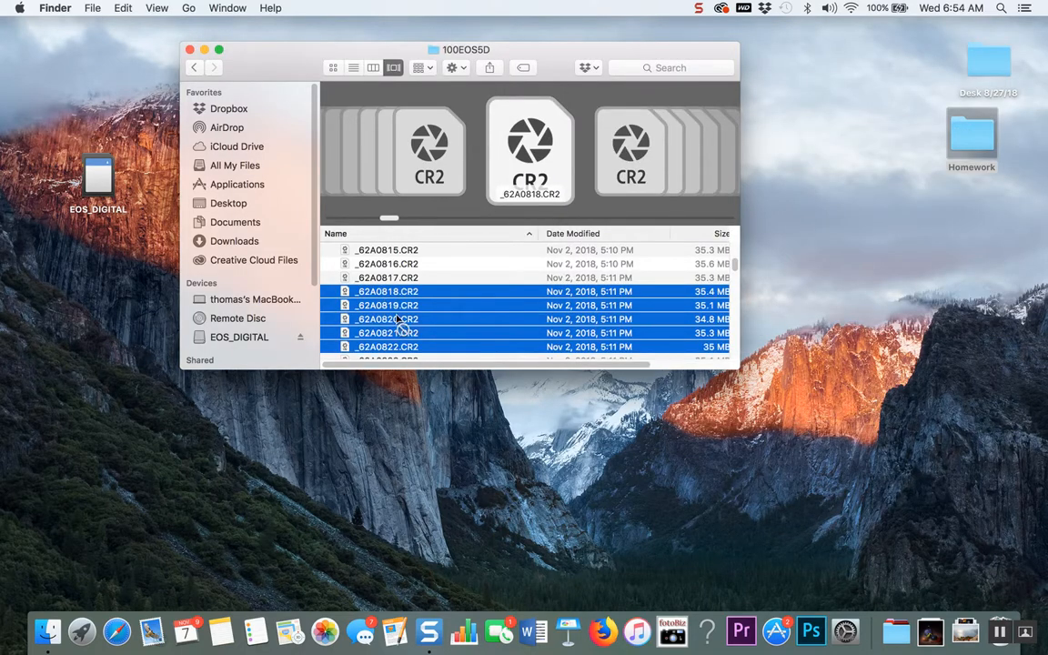
{"action": "left_click_drag", "start_coordinate": [398, 318], "coordinate": [907, 275]}
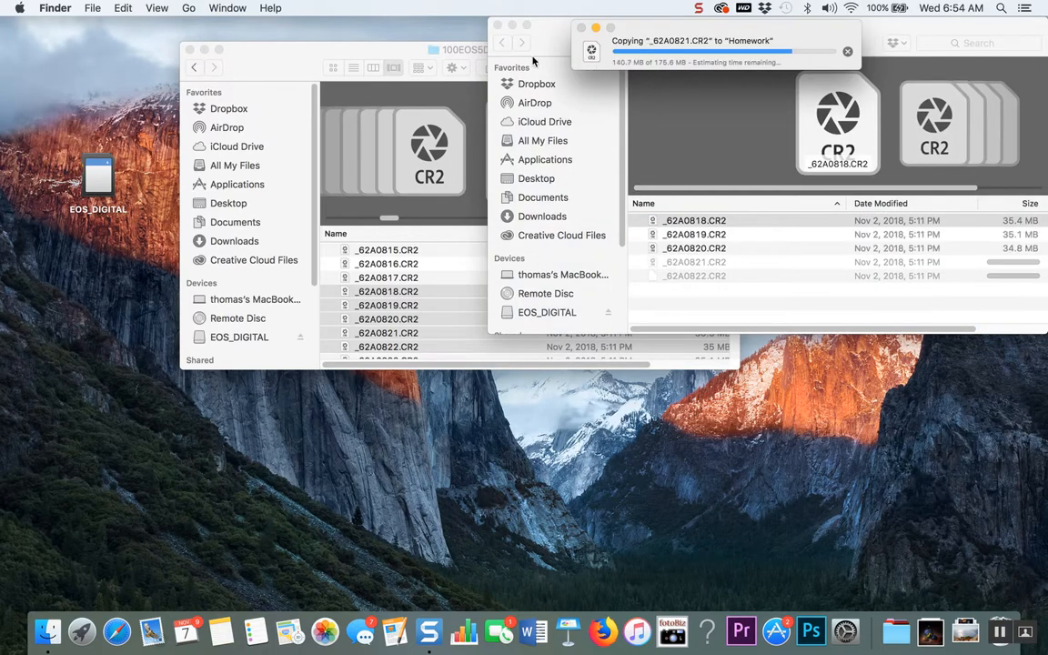
Close the card's folder window and eject the EOS_DIGITAL card.
{"action": "left_click", "coordinate": [404, 43]}
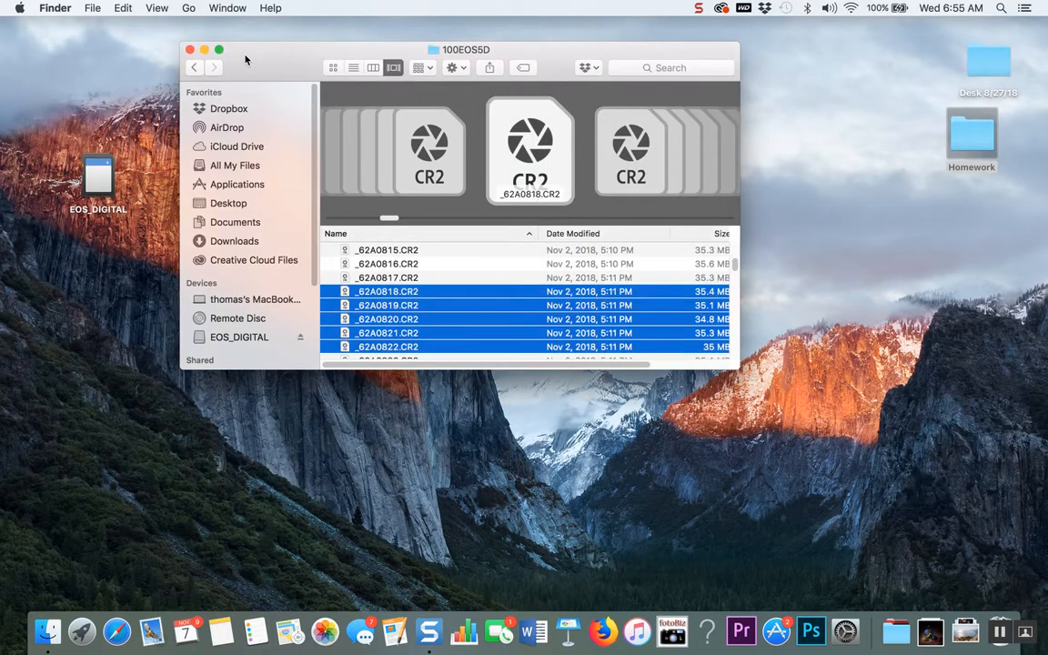
{"action": "left_click", "coordinate": [190, 50]}
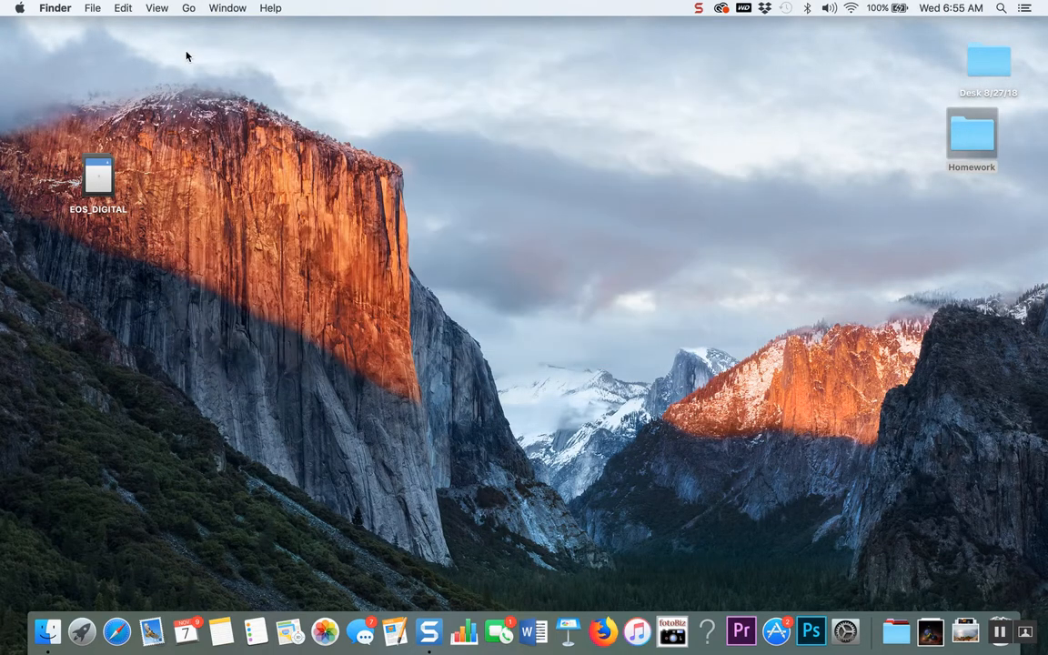
{"action": "left_click", "coordinate": [99, 180]}
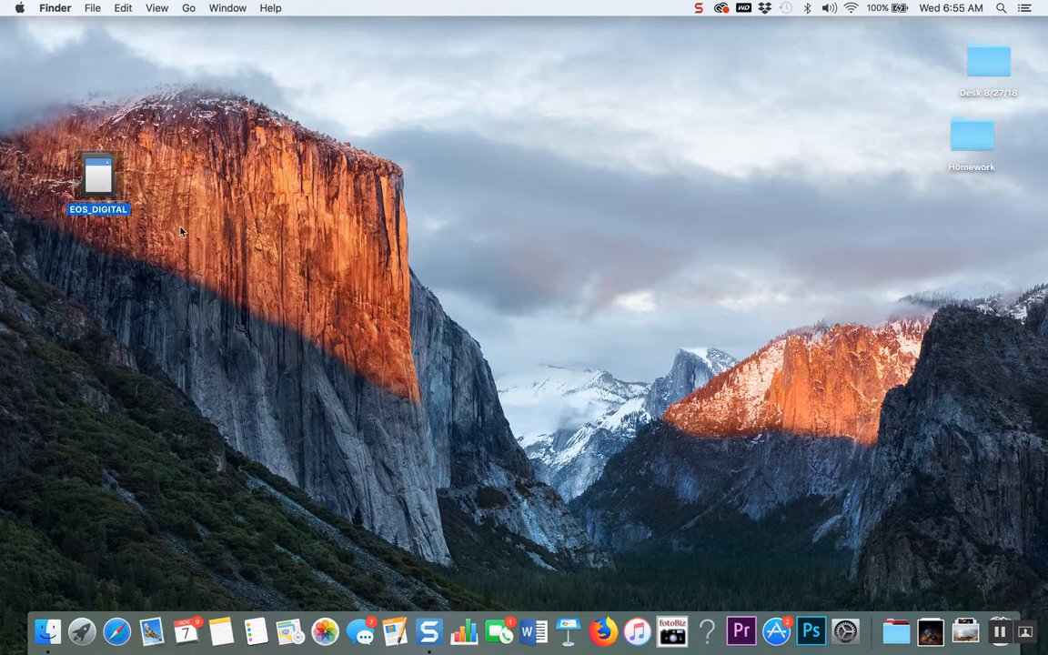
{"action": "left_click_drag", "start_coordinate": [106, 188], "coordinate": [1014, 632]}
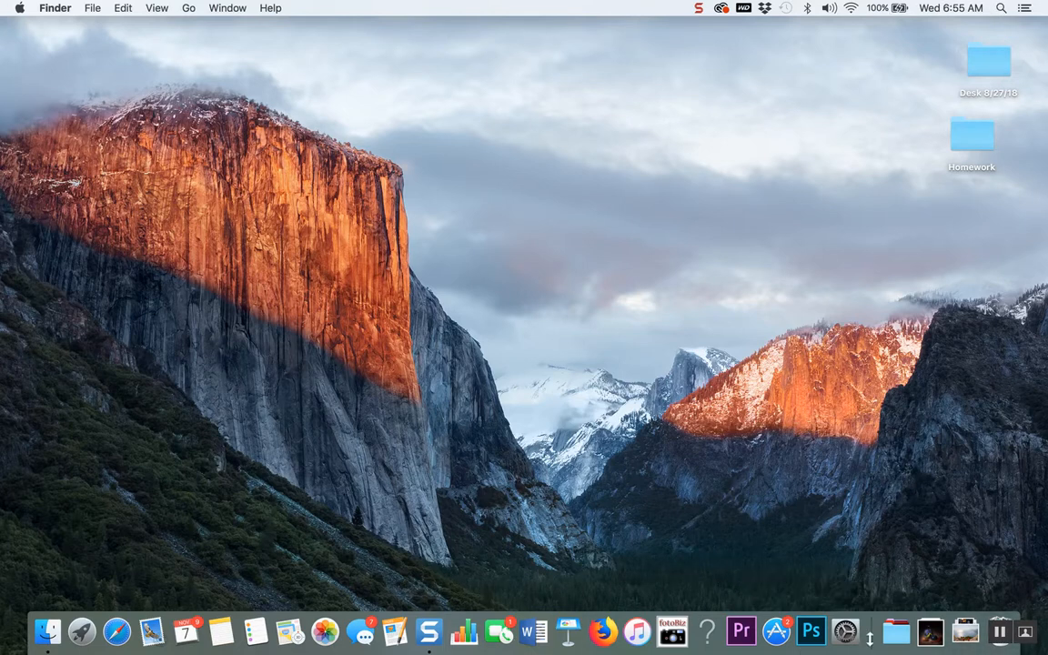
Search the computer for Photoshop and launch Adobe Photoshop CC 2018.
{"action": "left_click", "coordinate": [1001, 8]}
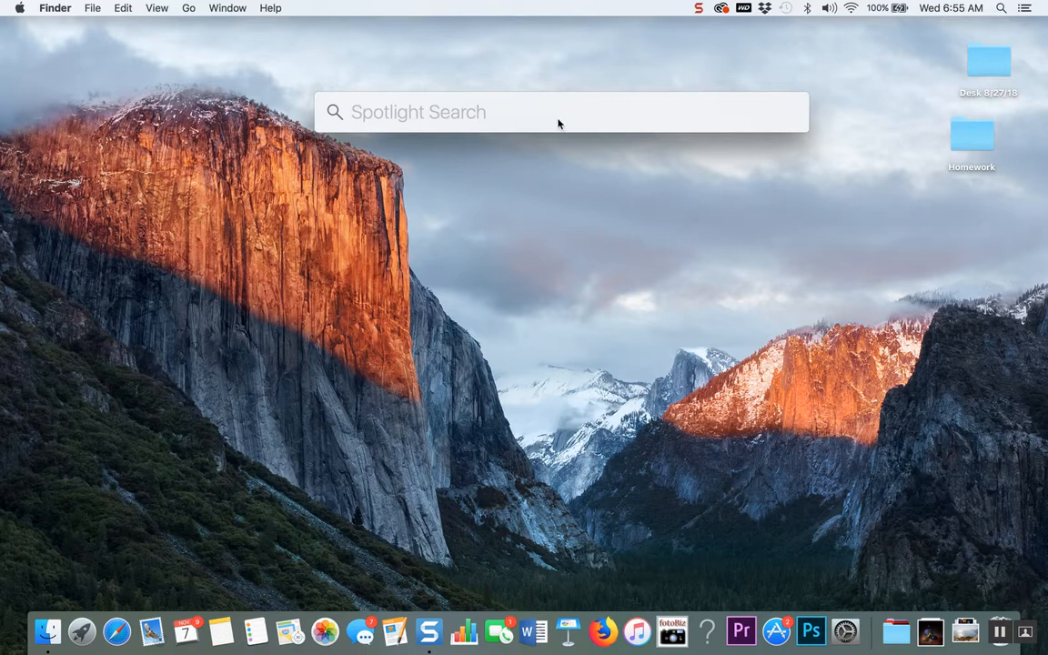
{"action": "type", "text": "Photos"}
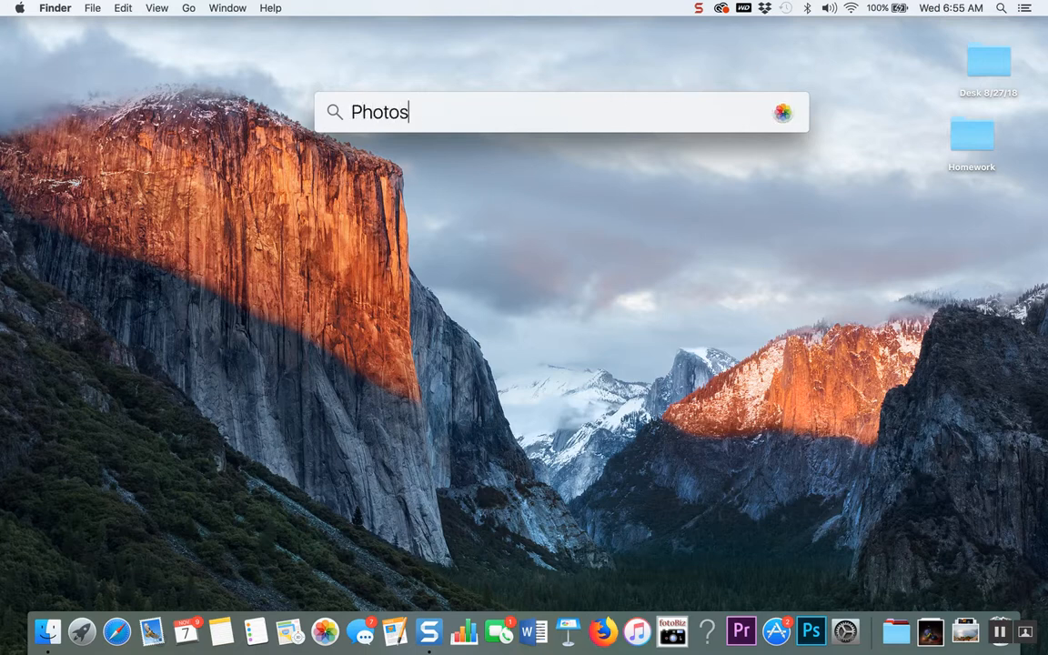
{"action": "type", "text": "hop"}
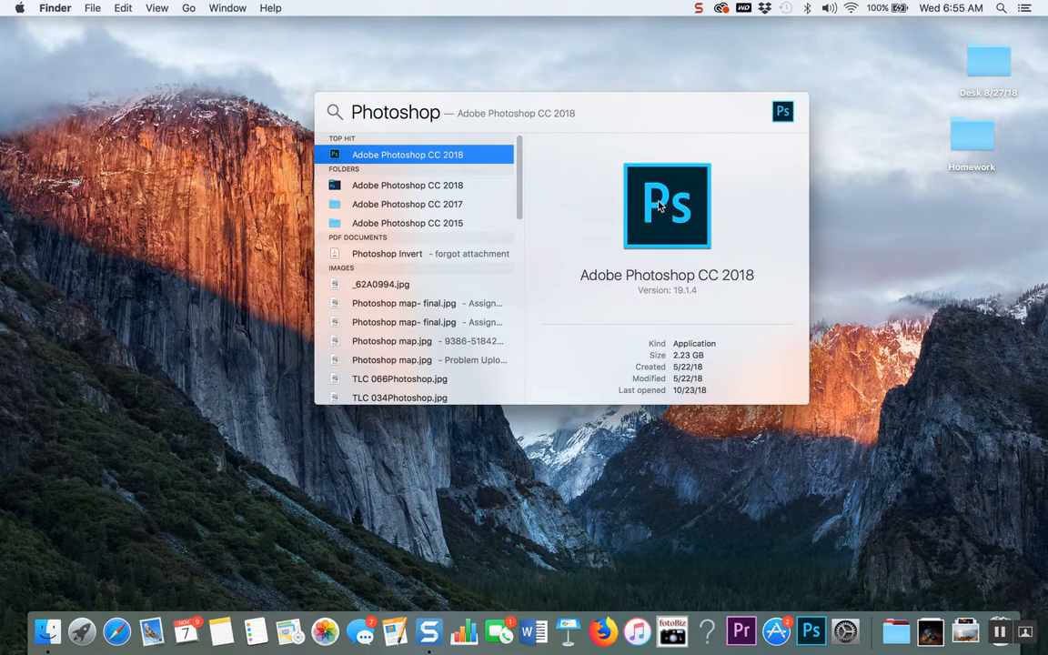
{"action": "key", "text": "Return"}
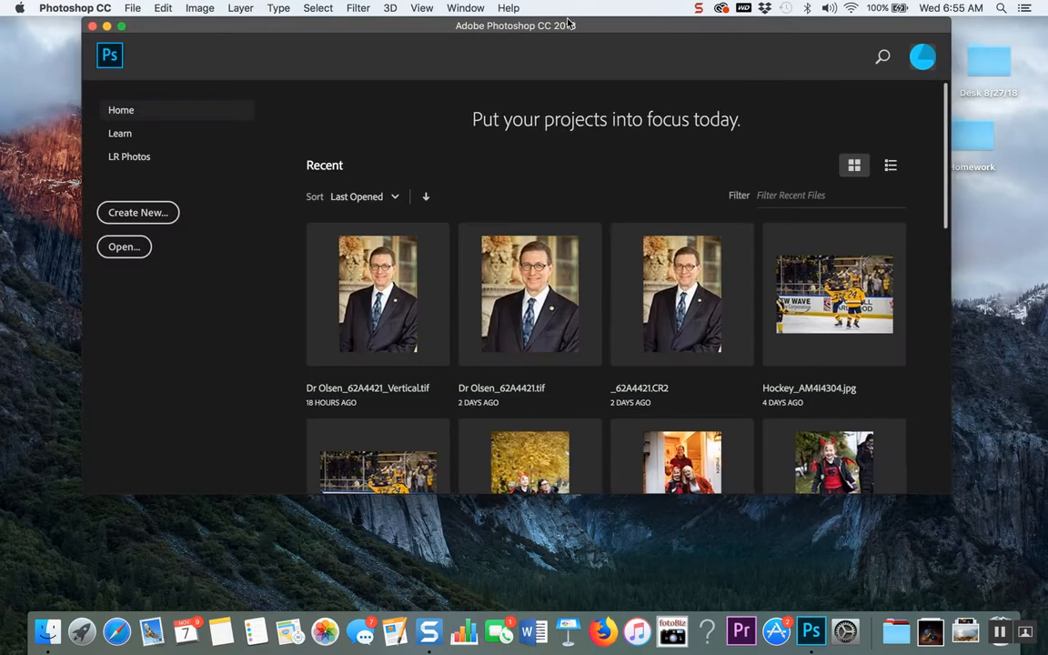
Open all five CR2 files from the Homework folder in Photoshop's Camera Raw and display _62A0821.CR2.
{"action": "double_click", "coordinate": [978, 139]}
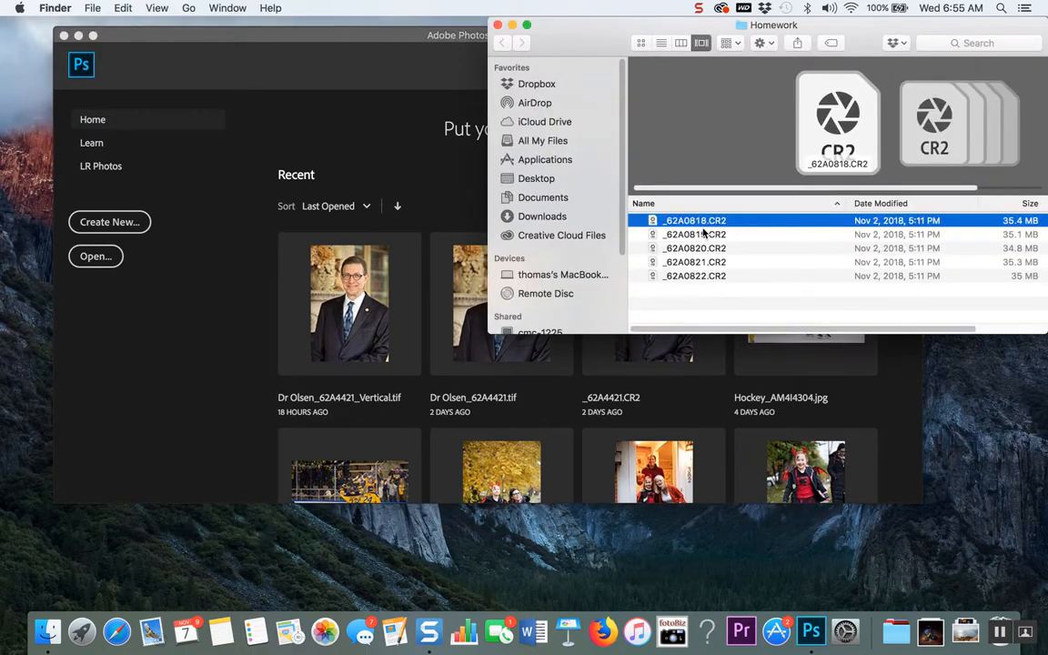
{"action": "left_click", "coordinate": [707, 277], "text": "shift"}
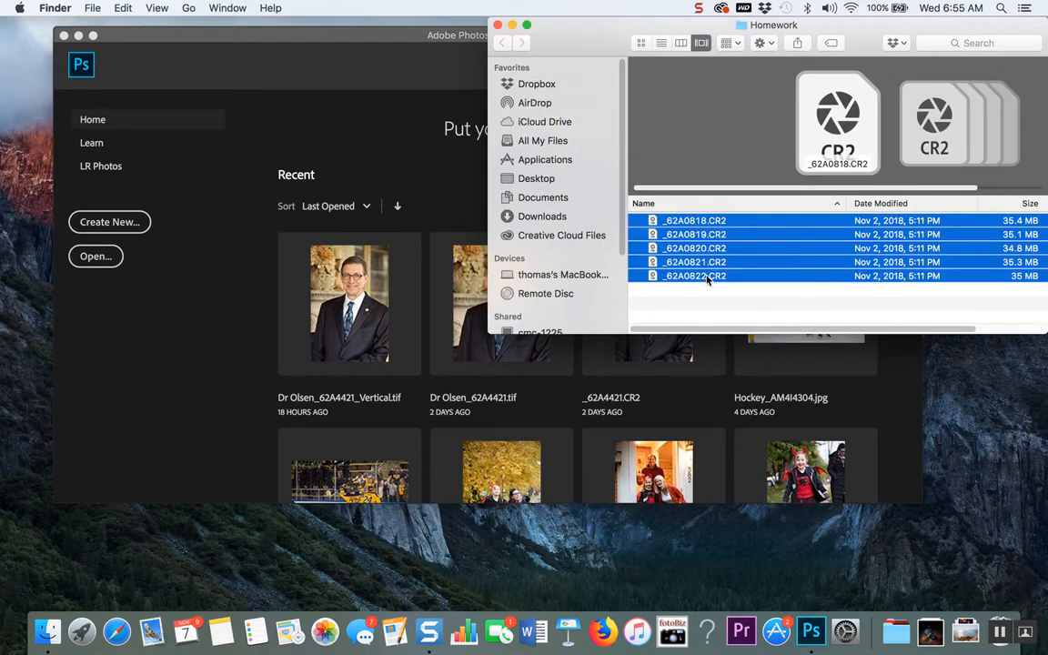
{"action": "left_click_drag", "start_coordinate": [706, 279], "coordinate": [810, 630]}
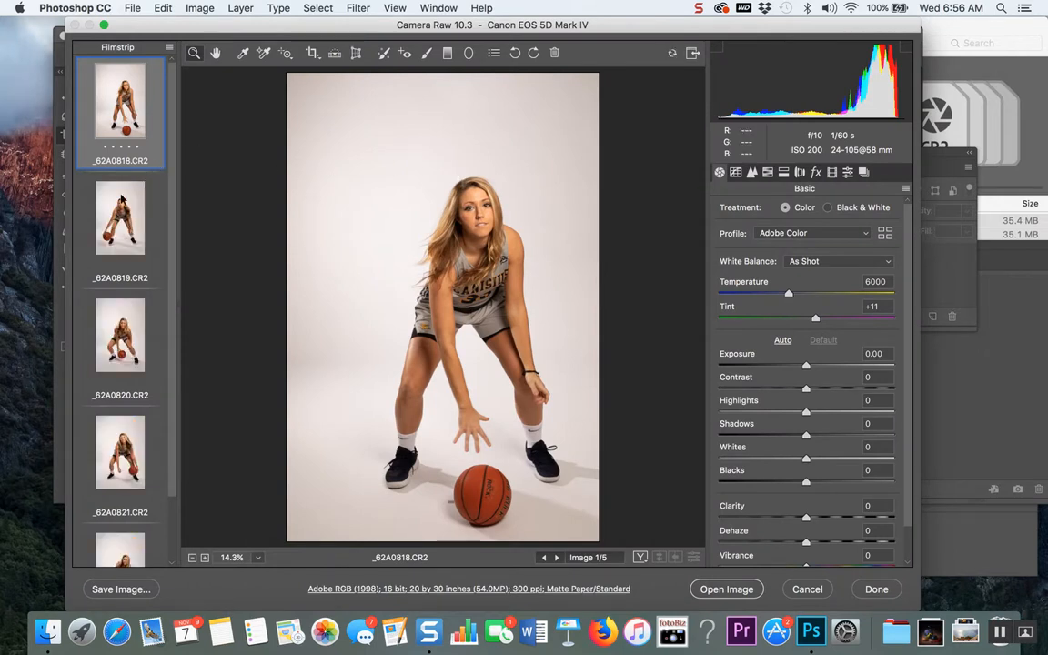
{"action": "scroll", "coordinate": [122, 197], "scroll_direction": "down", "scroll_amount": 3}
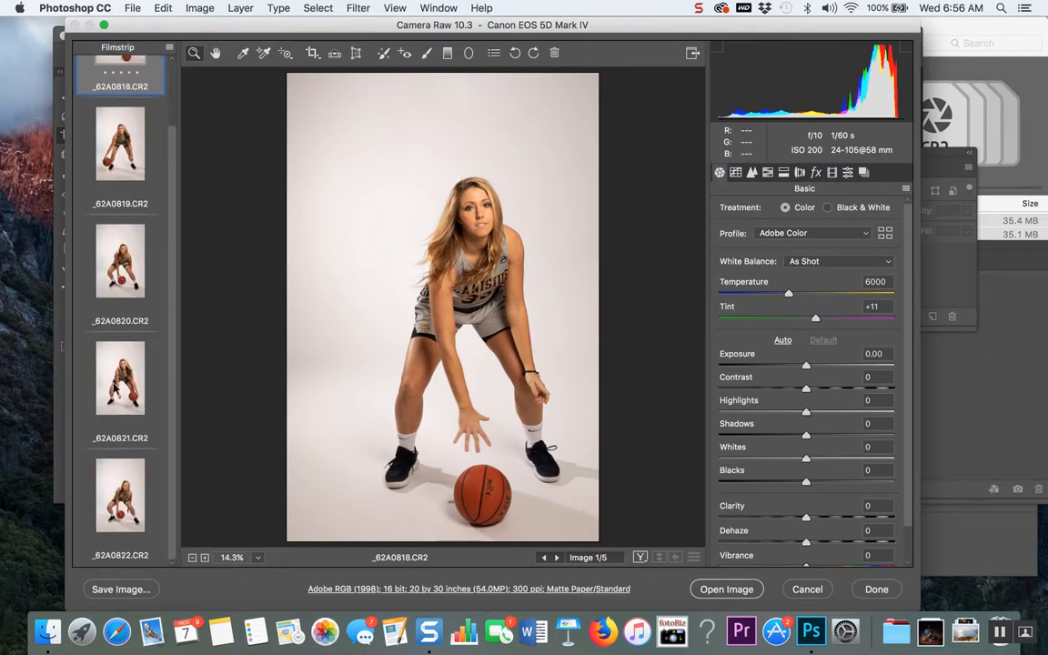
{"action": "left_click", "coordinate": [119, 357]}
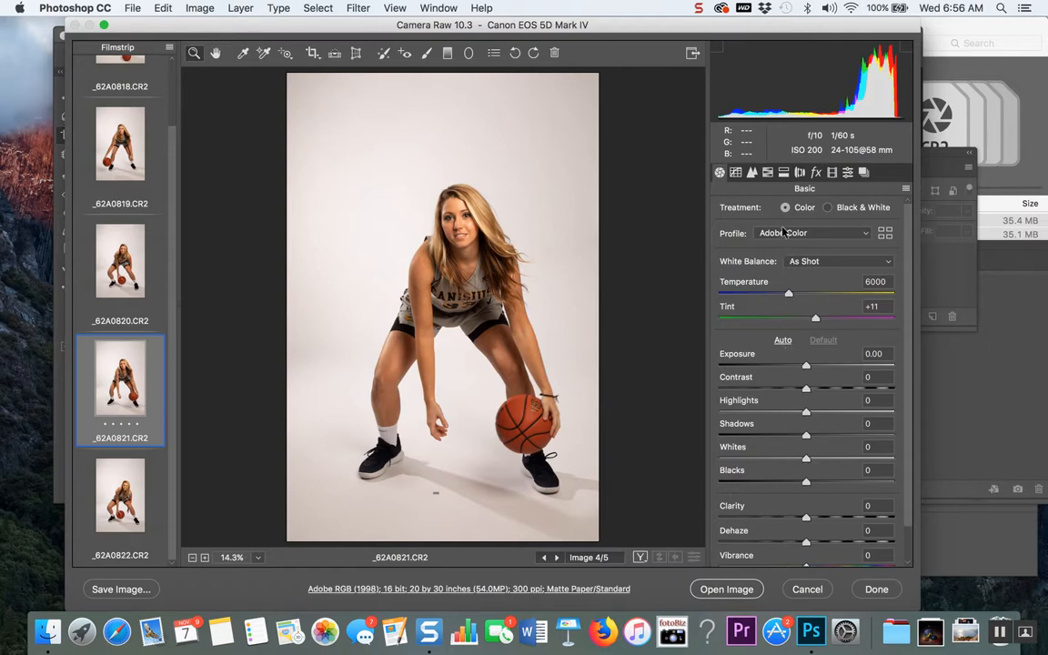
Try the Auto, Daylight and Flash white balance presets on _62A0821.CR2, then return it to As Shot.
{"action": "left_click", "coordinate": [823, 265]}
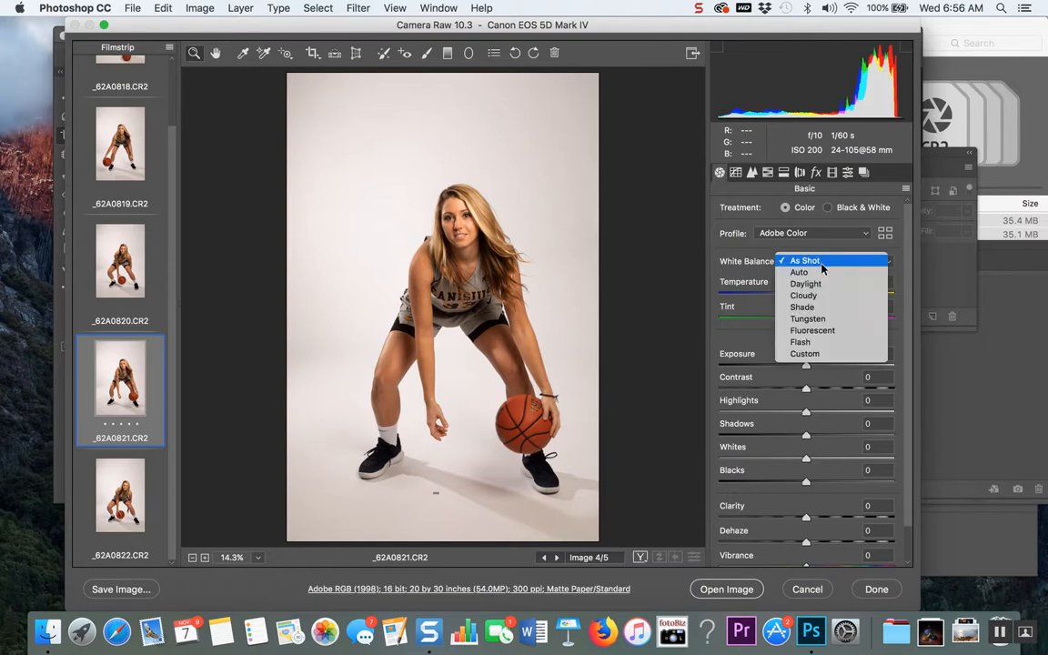
{"action": "left_click", "coordinate": [819, 271]}
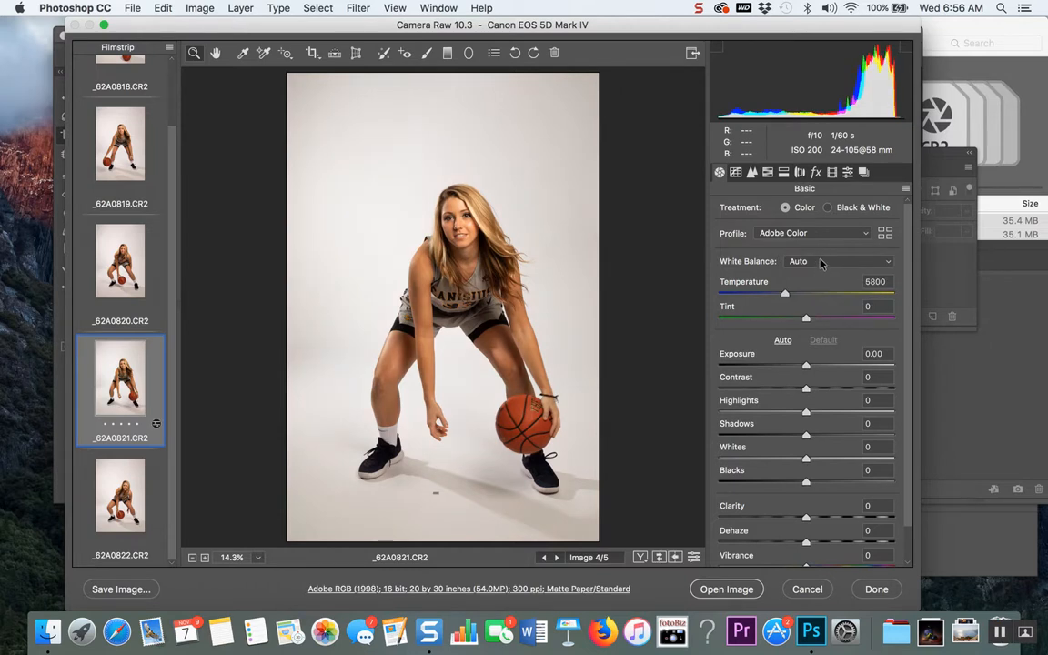
{"action": "left_click", "coordinate": [819, 263]}
{"action": "left_click", "coordinate": [817, 276]}
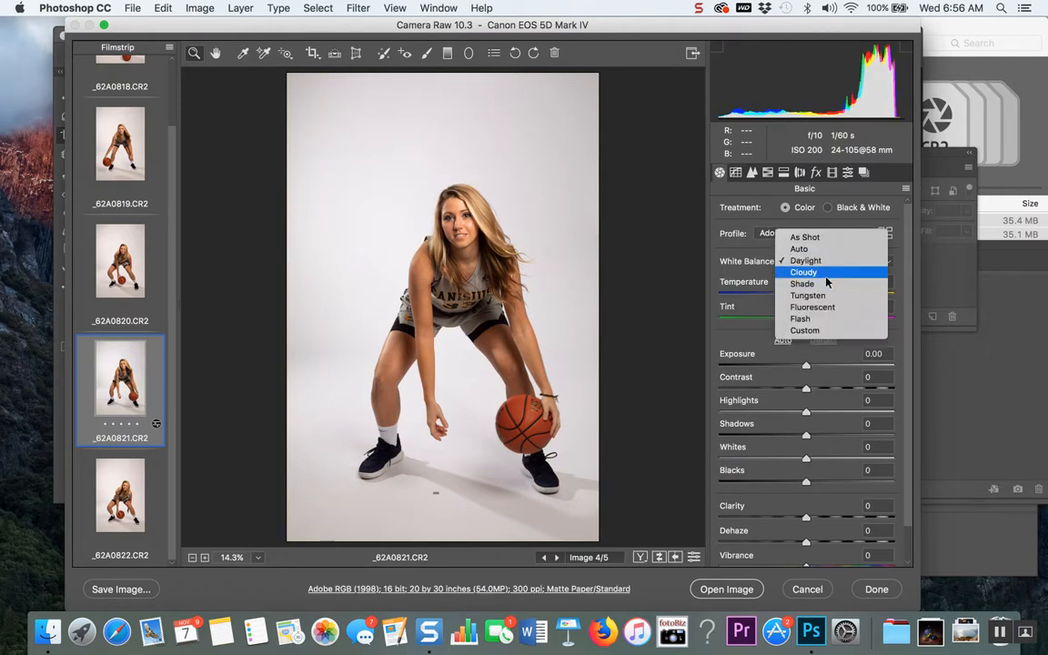
{"action": "left_click", "coordinate": [827, 323]}
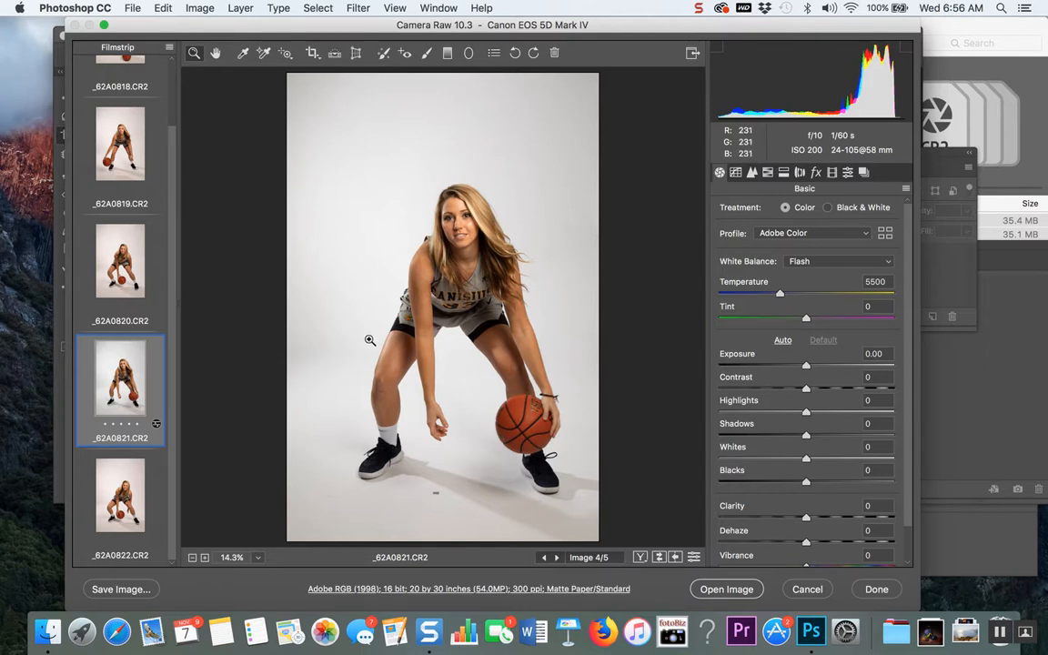
{"action": "left_click", "coordinate": [855, 262]}
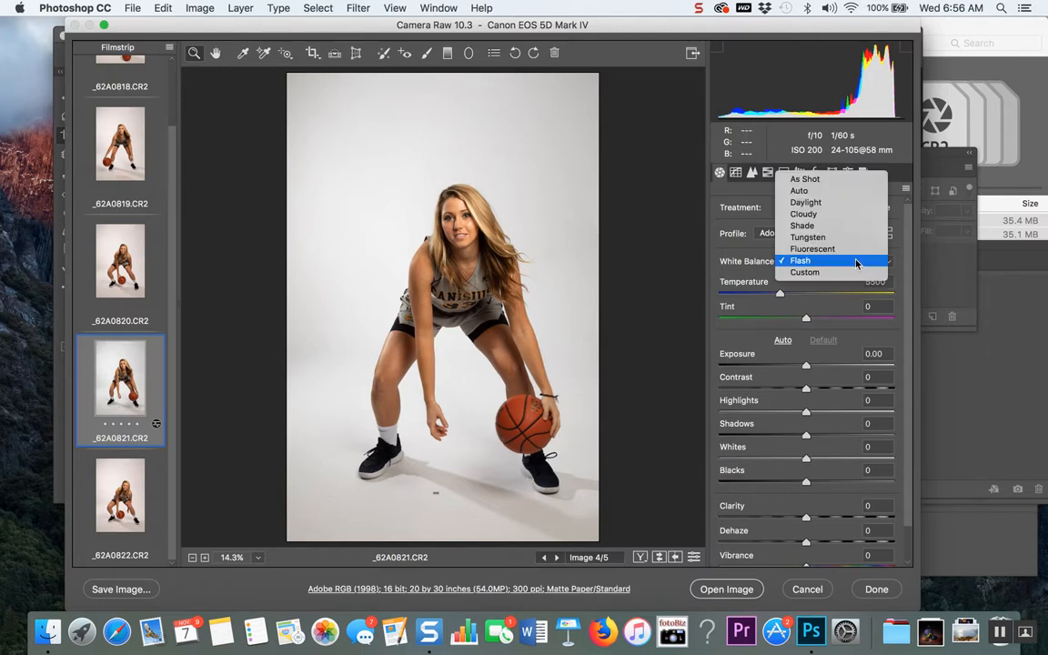
{"action": "left_click", "coordinate": [835, 179]}
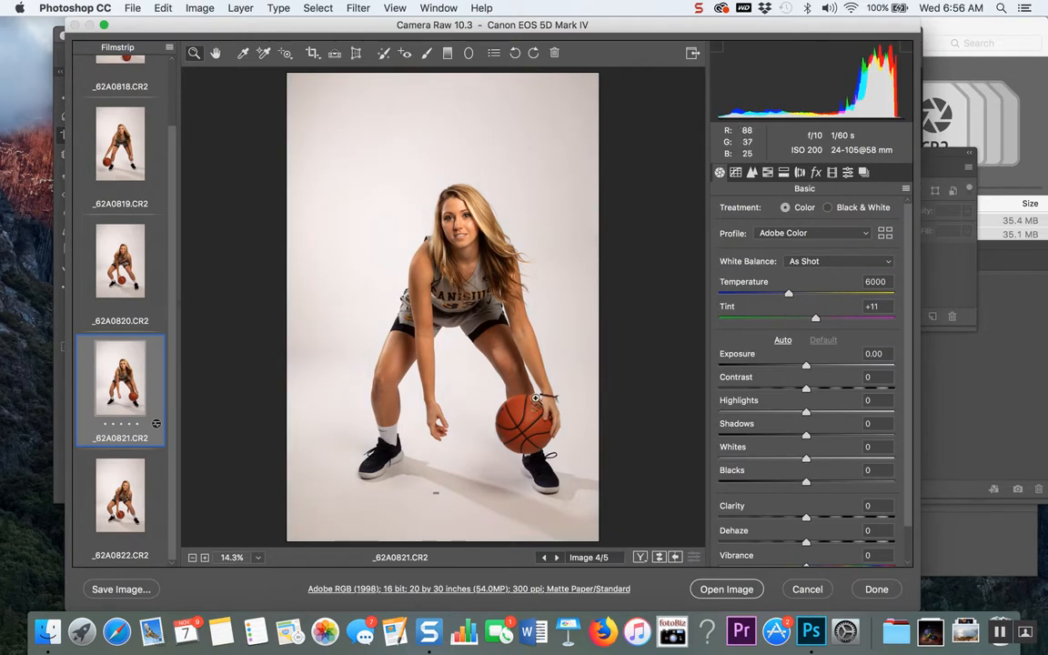
Set the white balance of _62A0821.CR2 to Flash and apply the automatic tone adjustments.
{"action": "left_click", "coordinate": [854, 264]}
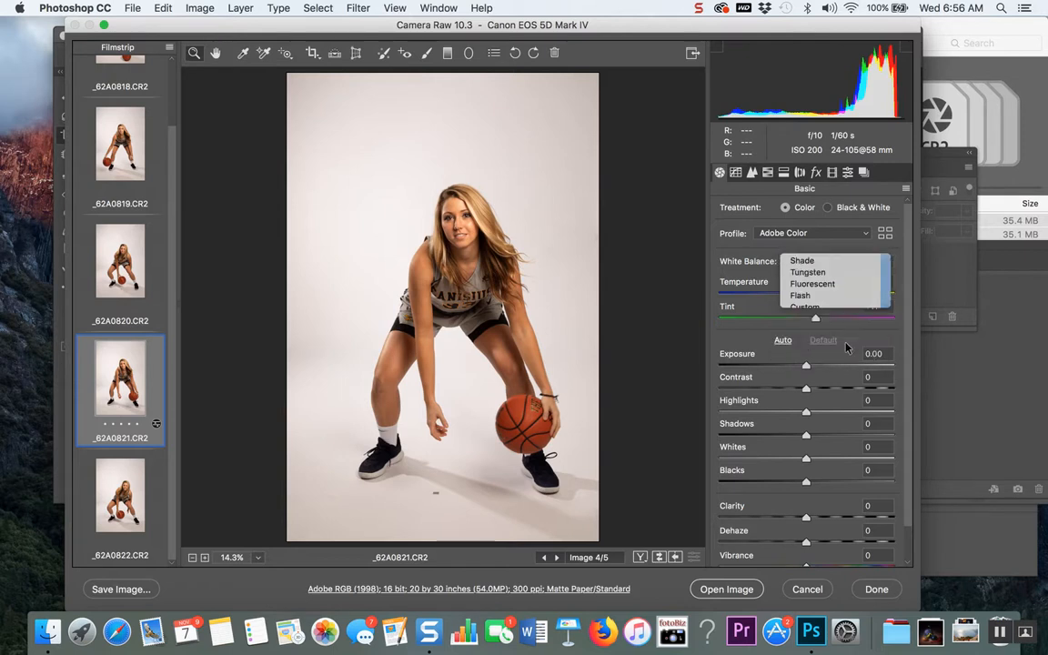
{"action": "left_click", "coordinate": [800, 295]}
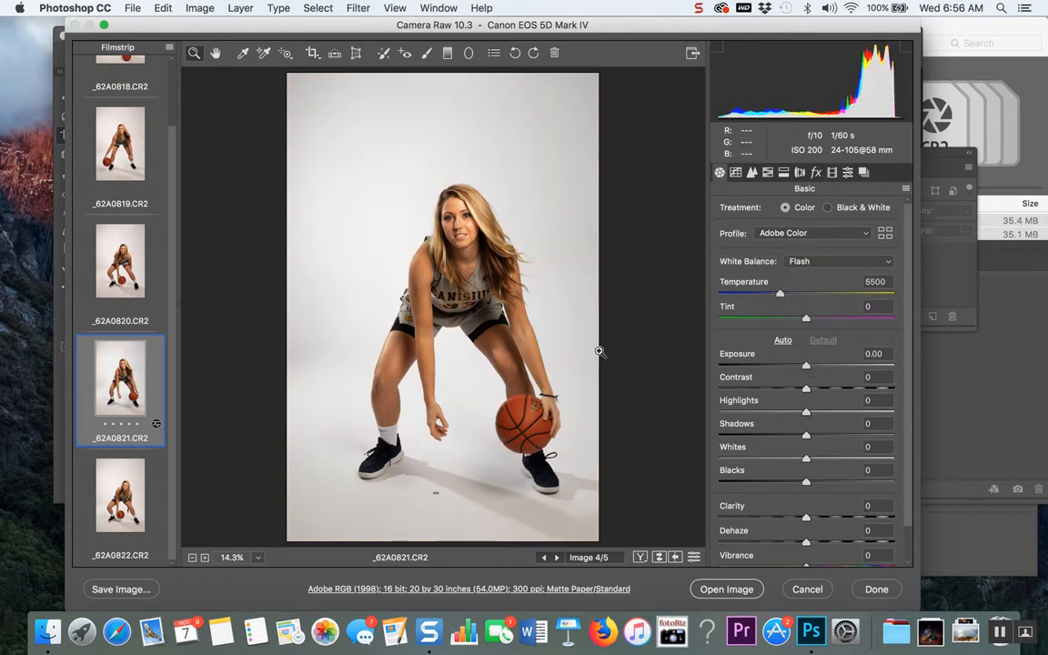
{"action": "left_click", "coordinate": [782, 341]}
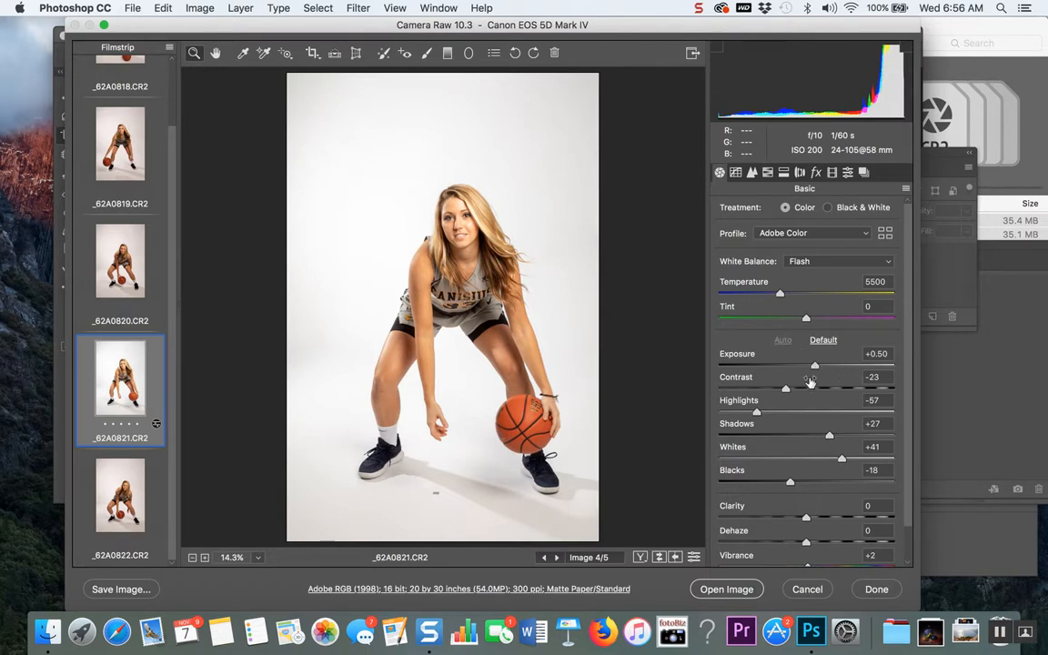
Set Exposure to +0.35, Highlights to -38 and Blacks to -20.
{"action": "mouse_move", "coordinate": [815, 367]}
{"action": "left_mouse_down"}
{"action": "mouse_move", "coordinate": [793, 367]}
{"action": "mouse_move", "coordinate": [835, 367]}
{"action": "mouse_move", "coordinate": [812, 367]}
{"action": "left_mouse_up"}
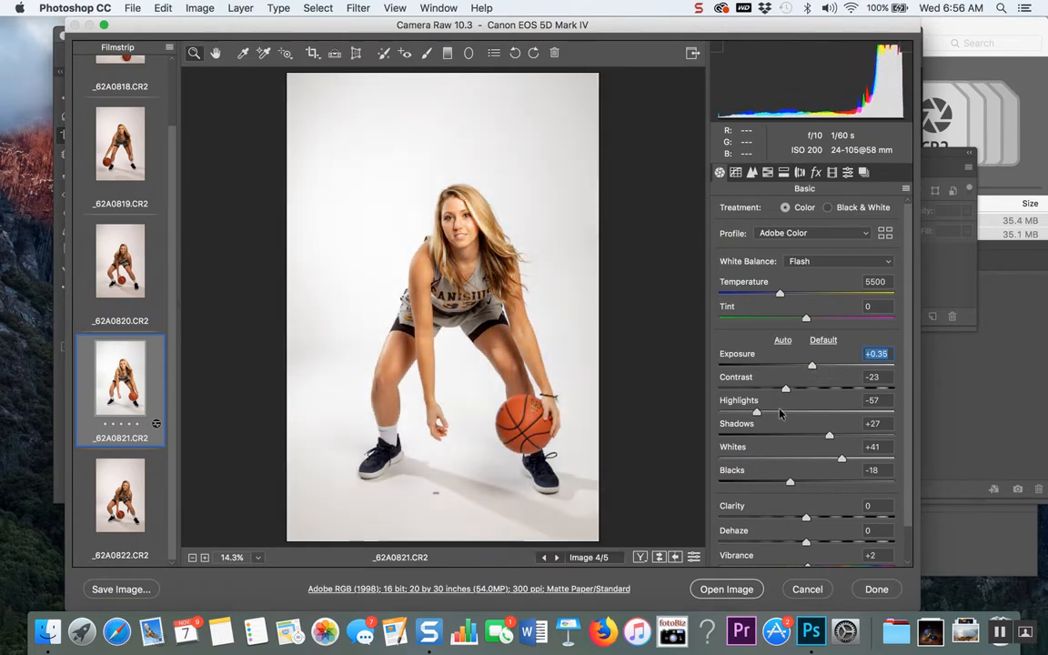
{"action": "mouse_move", "coordinate": [755, 414]}
{"action": "left_mouse_down"}
{"action": "mouse_move", "coordinate": [794, 414]}
{"action": "mouse_move", "coordinate": [773, 411]}
{"action": "left_mouse_up"}
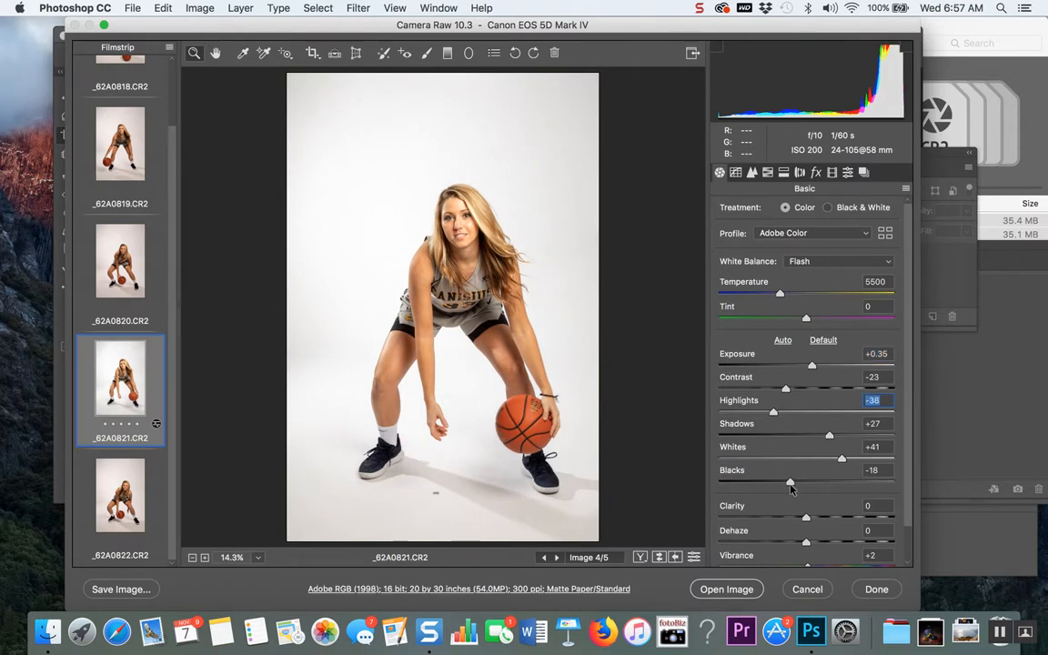
{"action": "mouse_move", "coordinate": [787, 483]}
{"action": "left_mouse_down"}
{"action": "mouse_move", "coordinate": [768, 481]}
{"action": "mouse_move", "coordinate": [846, 482]}
{"action": "mouse_move", "coordinate": [762, 482]}
{"action": "mouse_move", "coordinate": [788, 485]}
{"action": "left_mouse_up"}
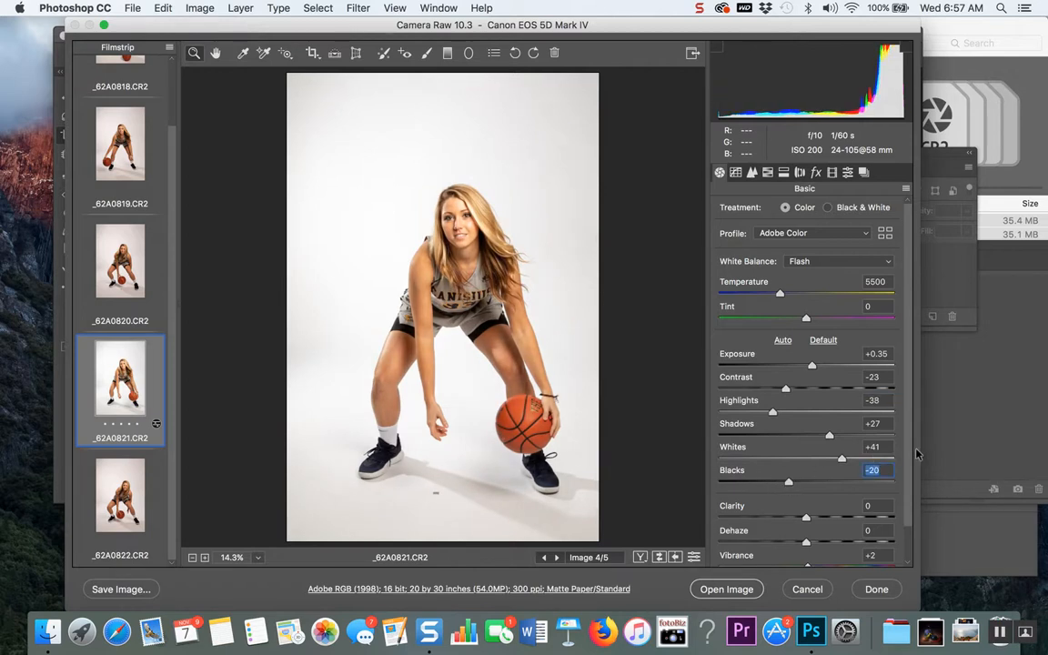
Try Clarity at +100, then reduce it to +5.
{"action": "scroll", "coordinate": [909, 446], "scroll_direction": "down", "scroll_amount": 2}
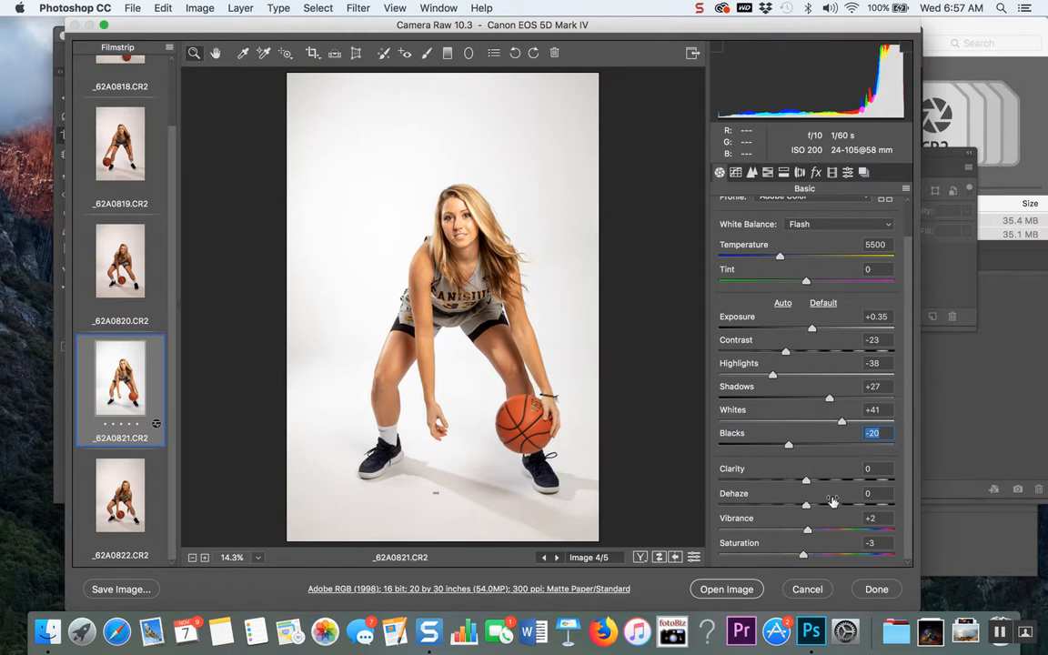
{"action": "left_click_drag", "start_coordinate": [806, 482], "coordinate": [808, 484]}
{"action": "left_click_drag", "start_coordinate": [807, 481], "coordinate": [895, 481]}
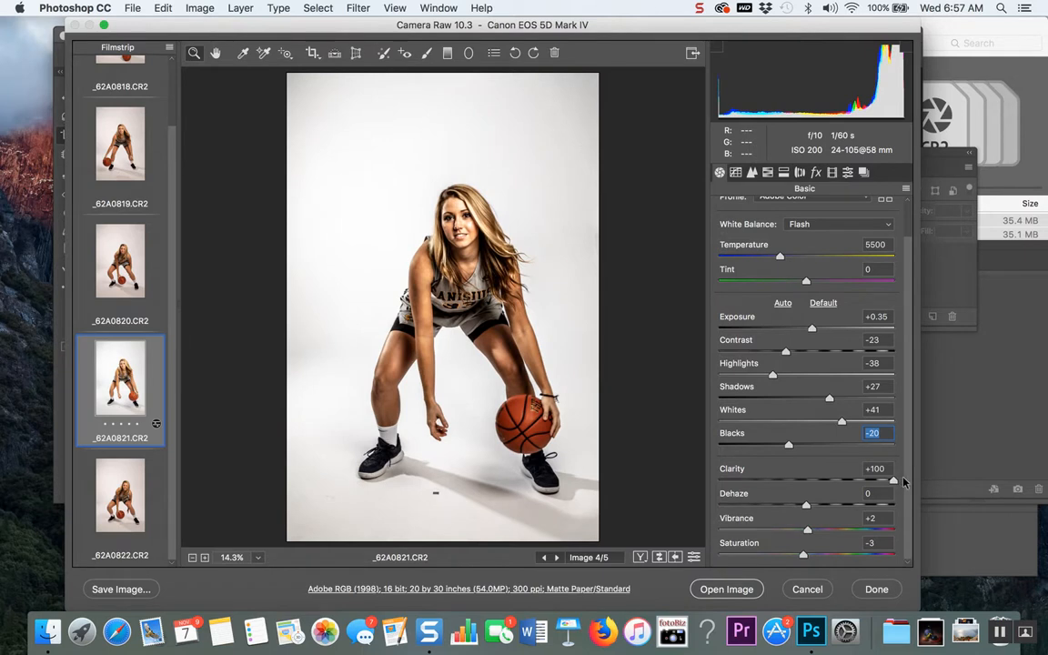
{"action": "left_click_drag", "start_coordinate": [893, 481], "coordinate": [813, 483]}
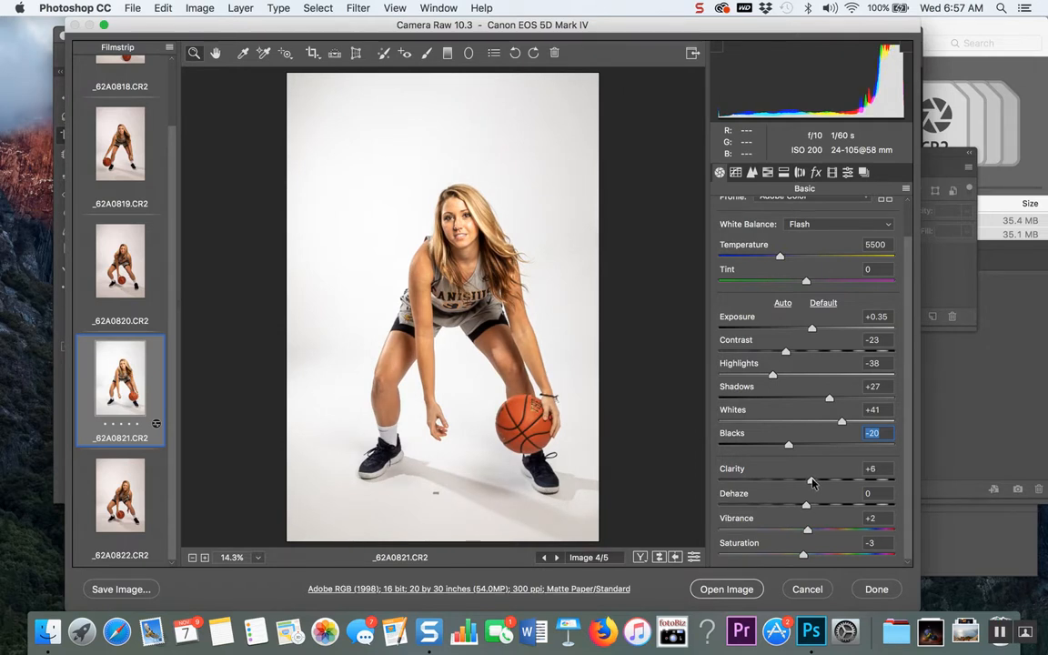
{"action": "left_click", "coordinate": [812, 483]}
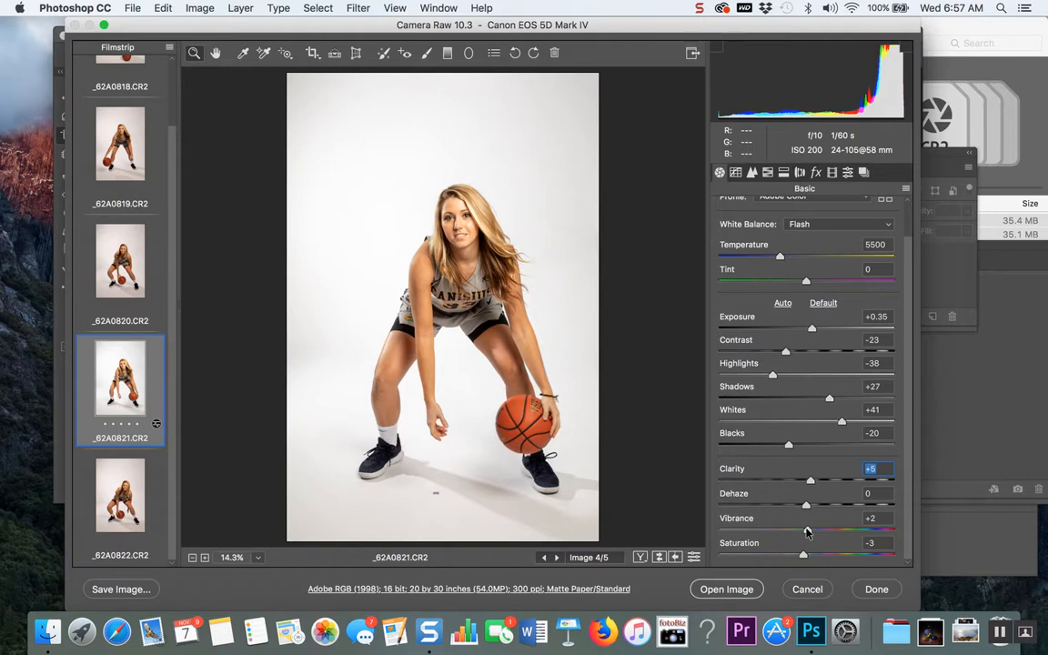
Set Vibrance to -3, try Saturation at +43, and bring Saturation back to 0.
{"action": "mouse_move", "coordinate": [808, 532]}
{"action": "left_mouse_down"}
{"action": "mouse_move", "coordinate": [836, 533]}
{"action": "mouse_move", "coordinate": [803, 528]}
{"action": "left_mouse_up"}
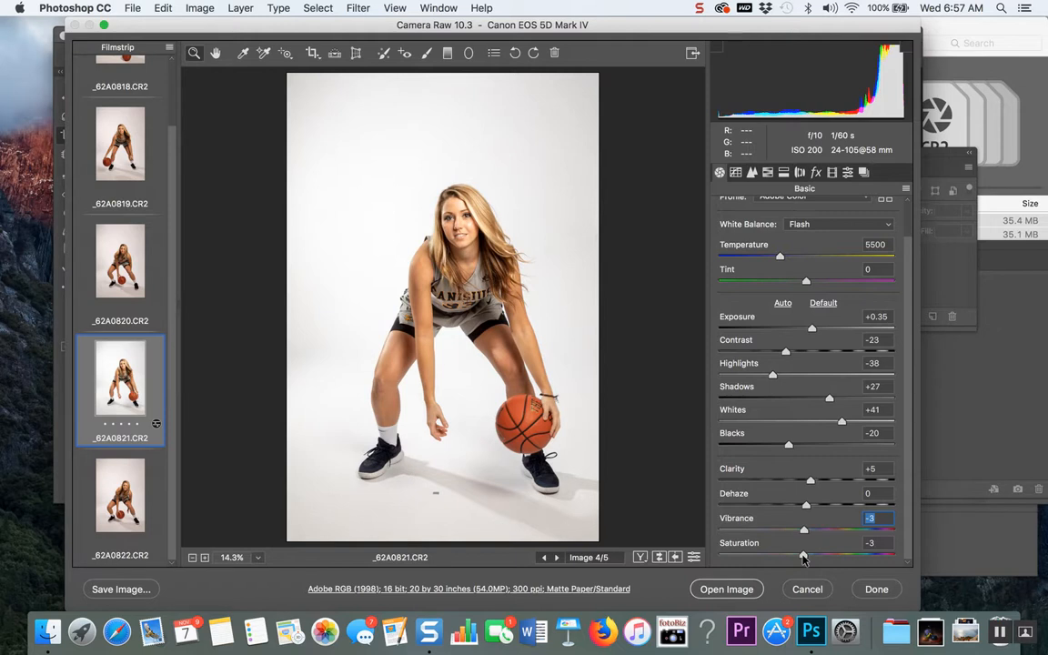
{"action": "left_click_drag", "start_coordinate": [804, 558], "coordinate": [843, 559]}
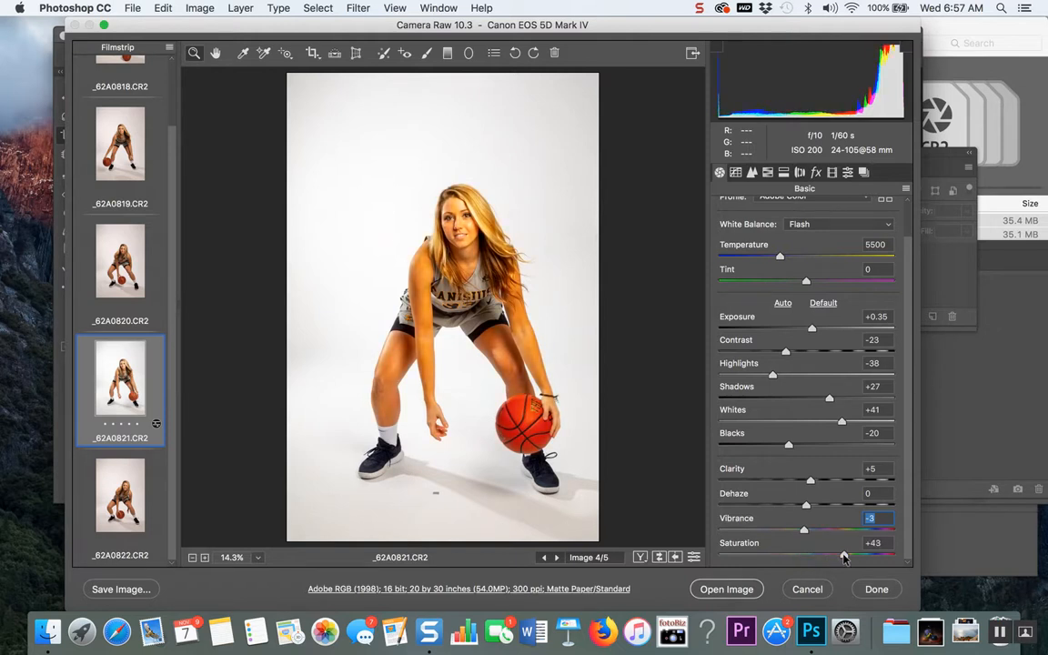
{"action": "left_click_drag", "start_coordinate": [844, 558], "coordinate": [805, 558]}
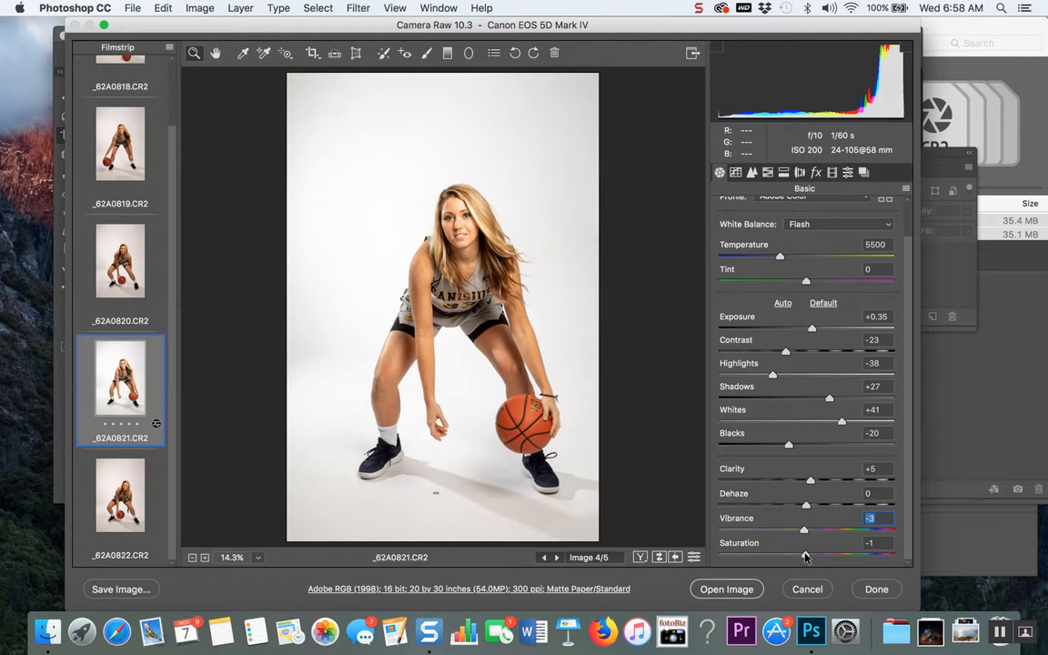
{"action": "left_click_drag", "start_coordinate": [805, 558], "coordinate": [802, 557]}
{"action": "left_click", "coordinate": [805, 556]}
Reset the tone adjustments to their defaults, then set Exposure to +0.75, Highlights to -53, Whites to -20 and Blacks to -11.
{"action": "left_click", "coordinate": [822, 304]}
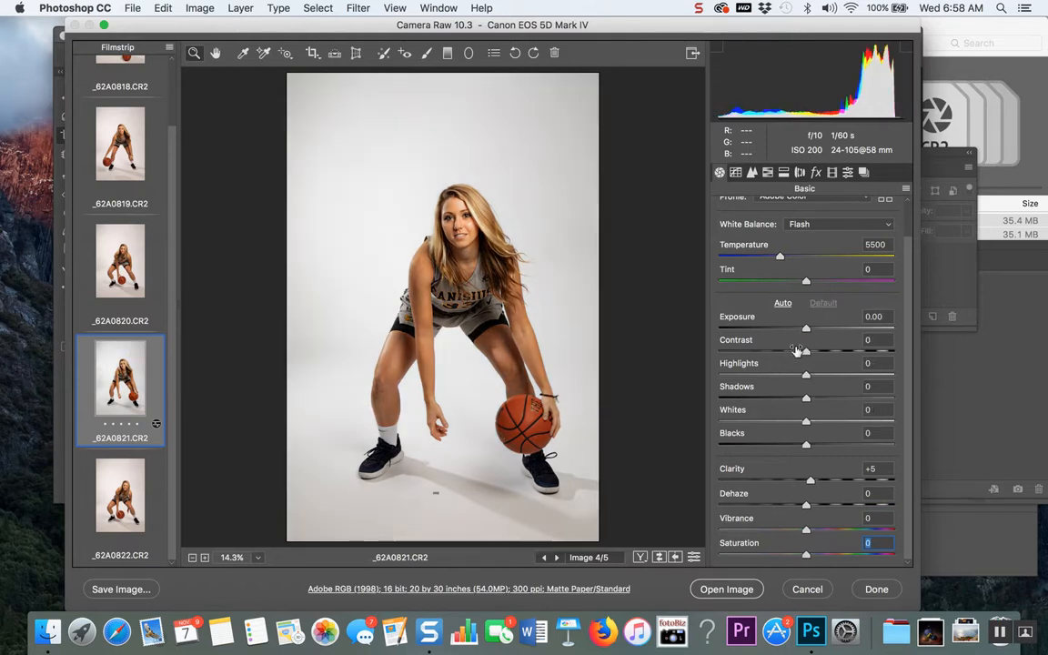
{"action": "left_click_drag", "start_coordinate": [806, 328], "coordinate": [819, 331]}
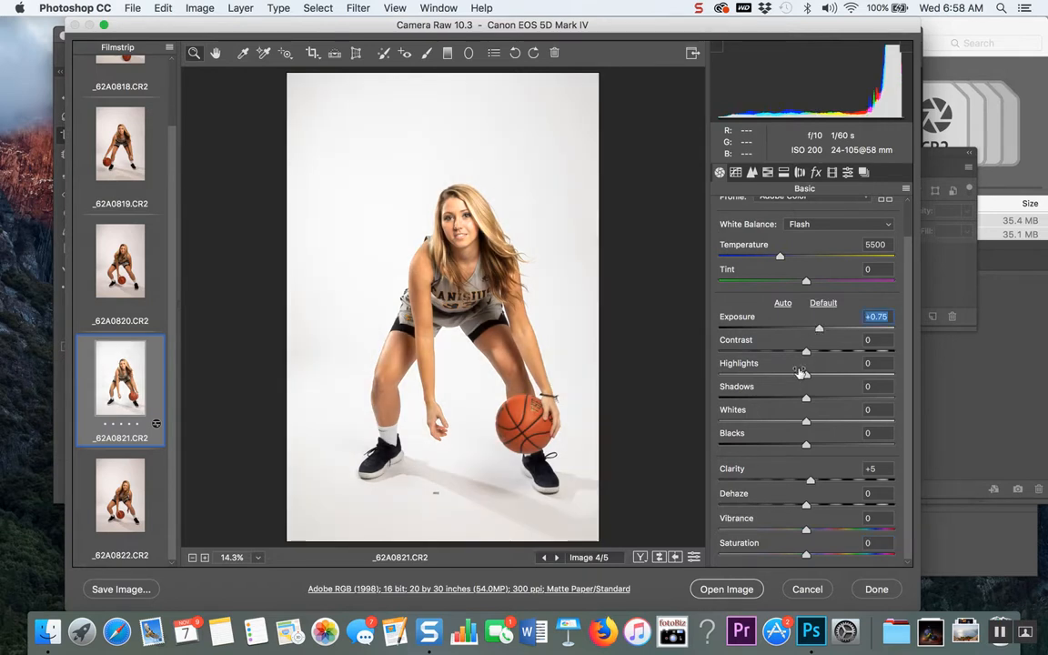
{"action": "left_click", "coordinate": [760, 375]}
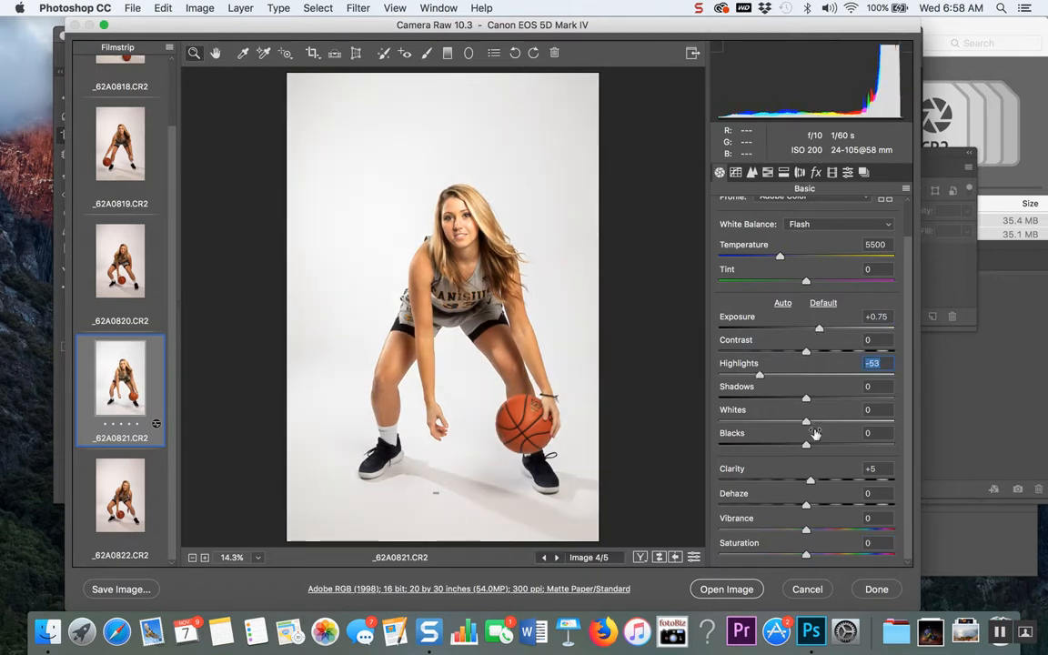
{"action": "left_click", "coordinate": [788, 421]}
{"action": "left_click", "coordinate": [796, 443]}
Set Clarity to +23, Vibrance to +33 and Exposure to +0.80.
{"action": "left_click", "coordinate": [825, 480]}
{"action": "left_click", "coordinate": [834, 530]}
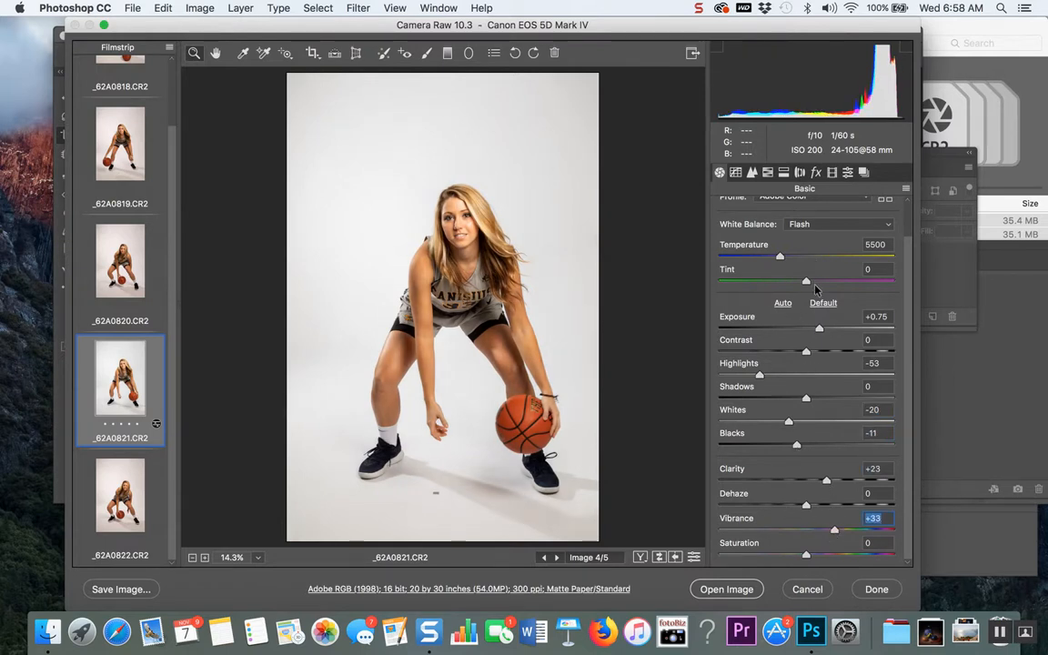
{"action": "left_click", "coordinate": [819, 329]}
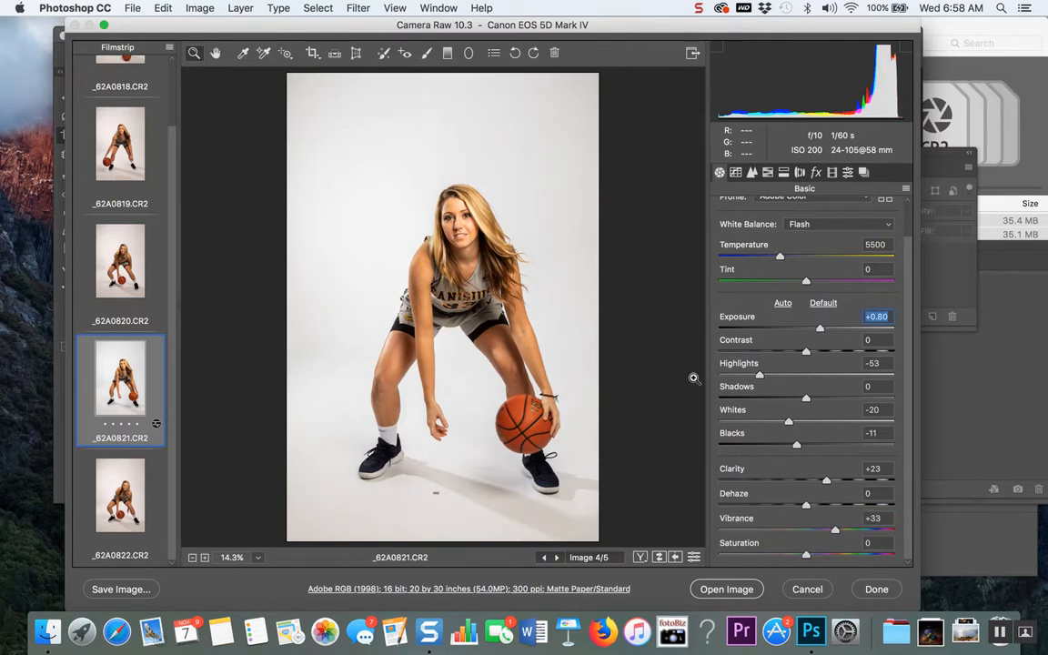
Open the adjusted image in Photoshop and switch between the Move and Crop tools, ending on Move.
{"action": "left_click", "coordinate": [731, 592]}
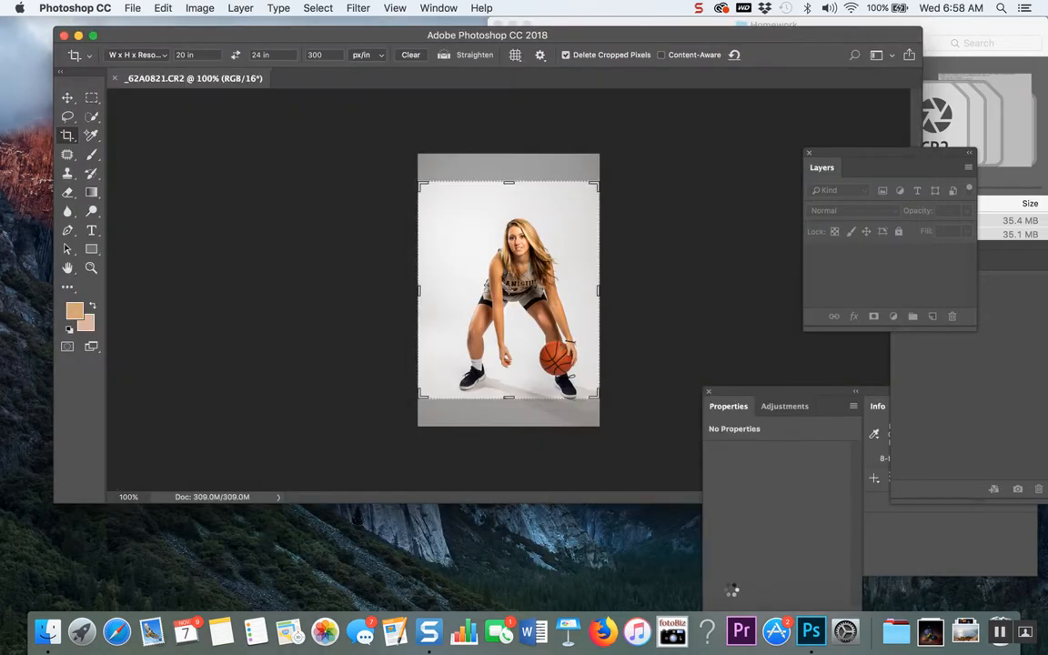
{"action": "left_click", "coordinate": [69, 97]}
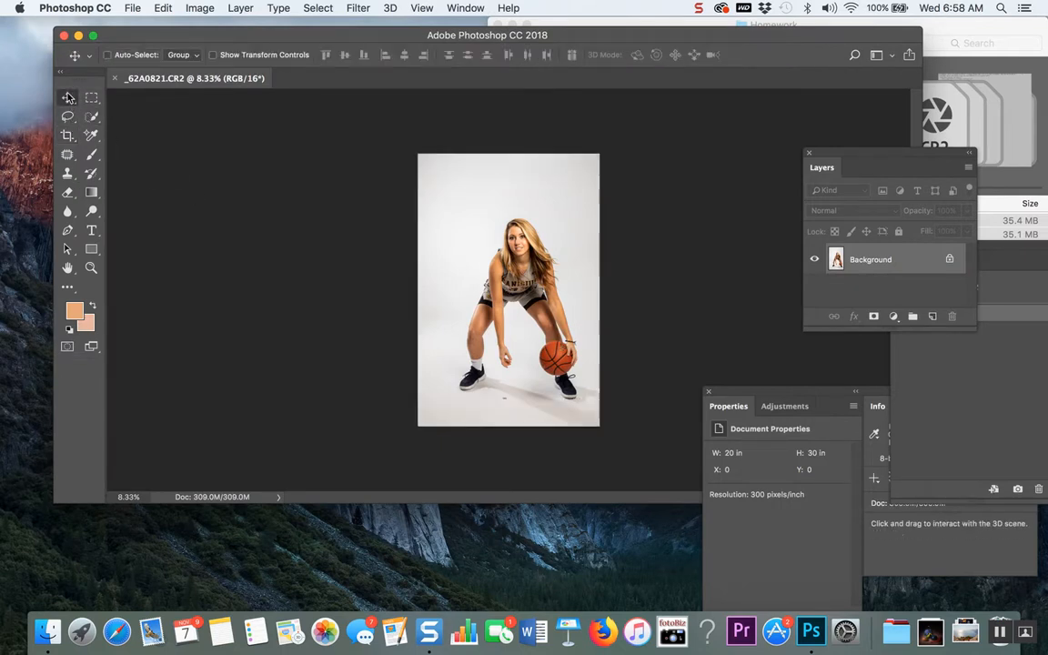
{"action": "left_click", "coordinate": [67, 136]}
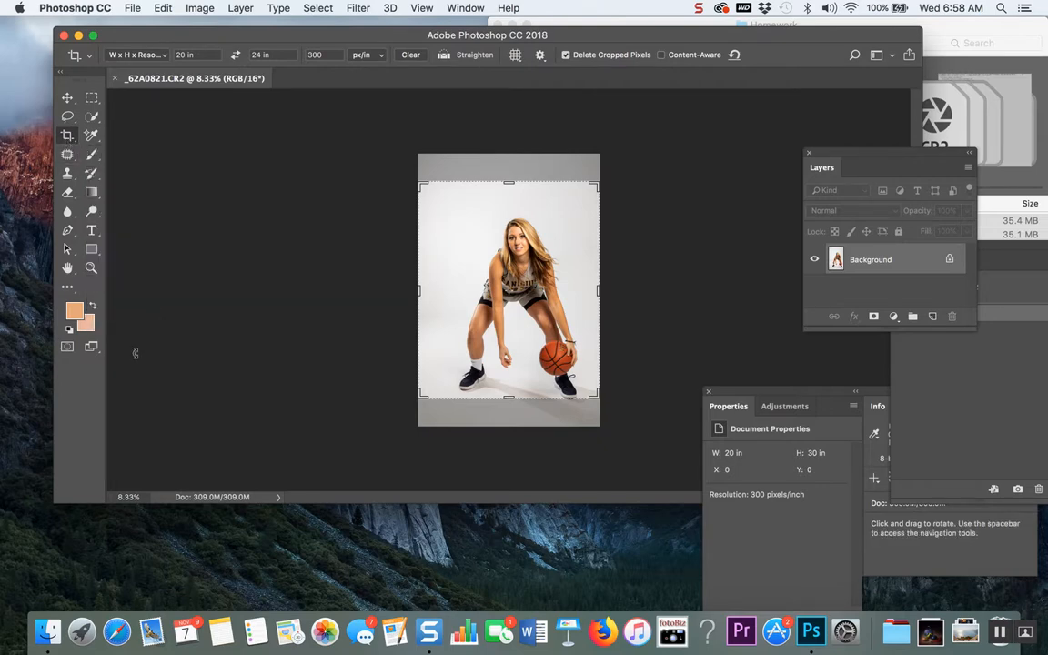
{"action": "left_click", "coordinate": [69, 97]}
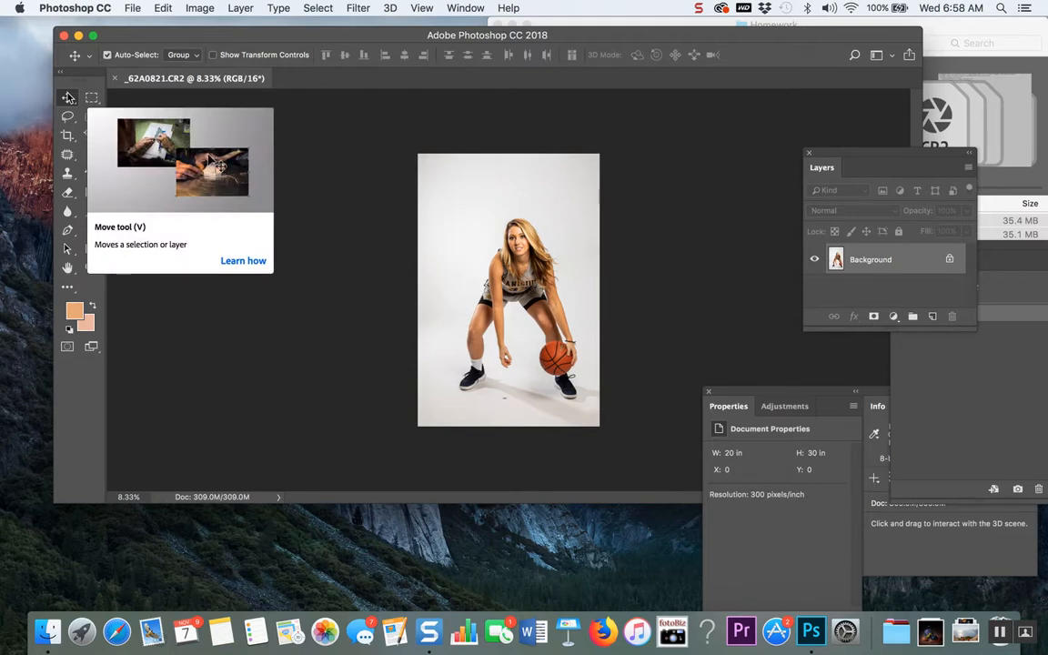
{"action": "key", "text": "super"}
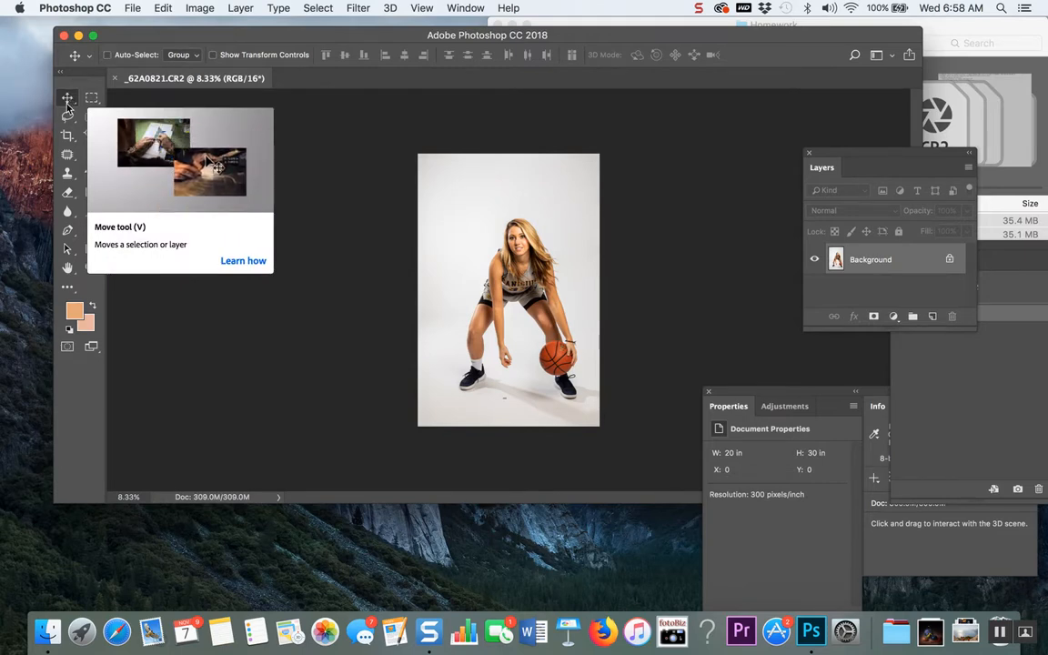
Activate the Crop tool and set the crop size to 5 in wide by 7 in high.
{"action": "key", "text": "c"}
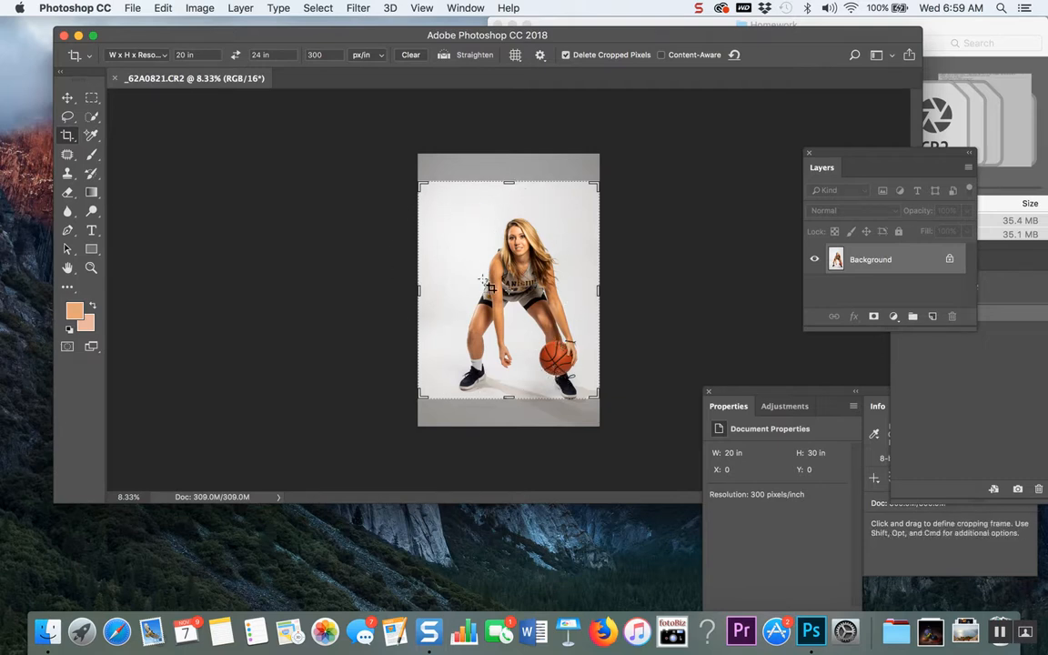
{"action": "left_click", "coordinate": [197, 54]}
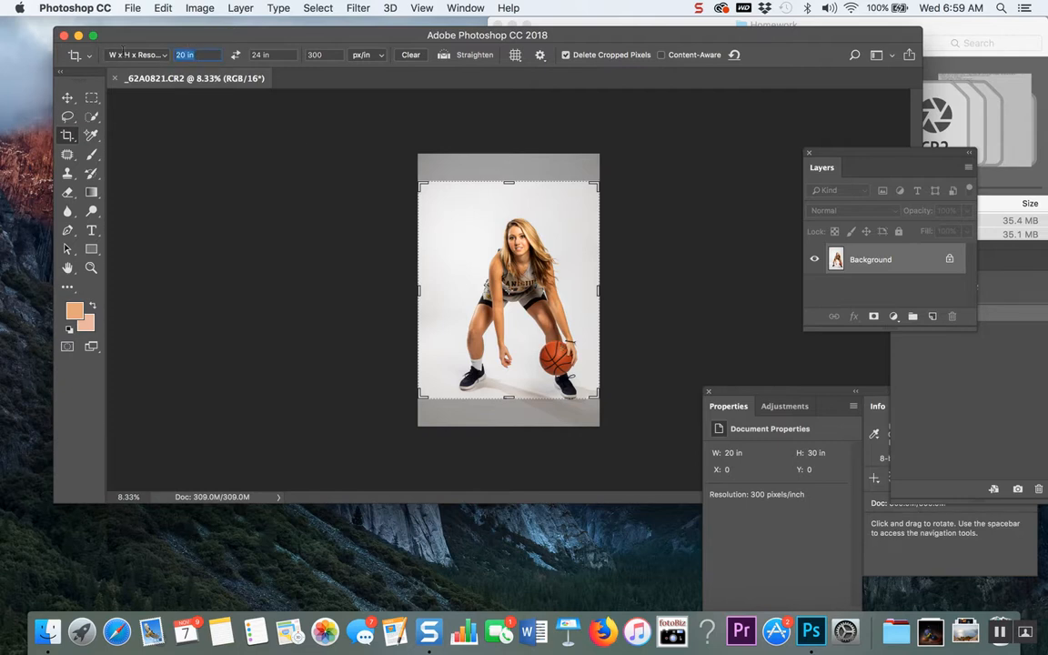
{"action": "type", "text": "5in"}
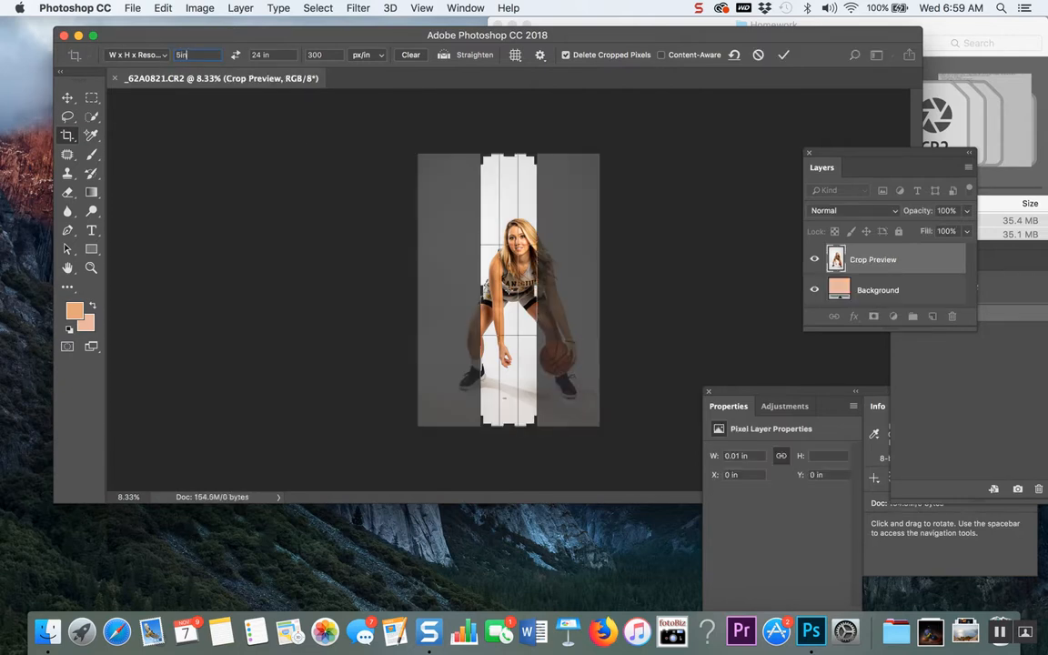
{"action": "key", "text": "Tab"}
{"action": "type", "text": "7"}
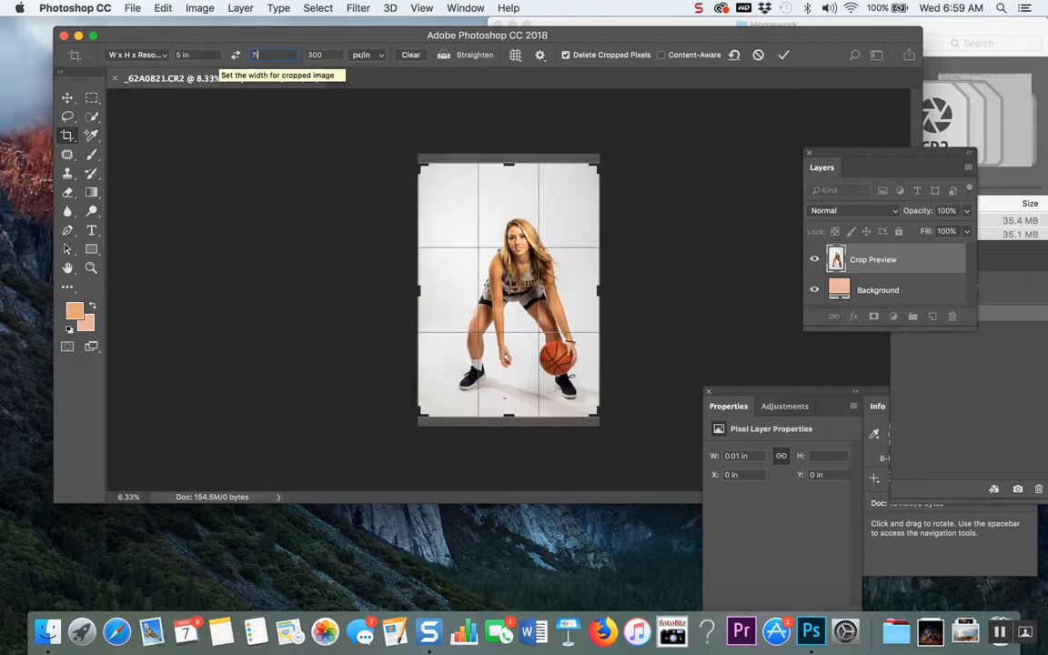
{"action": "type", "text": "in"}
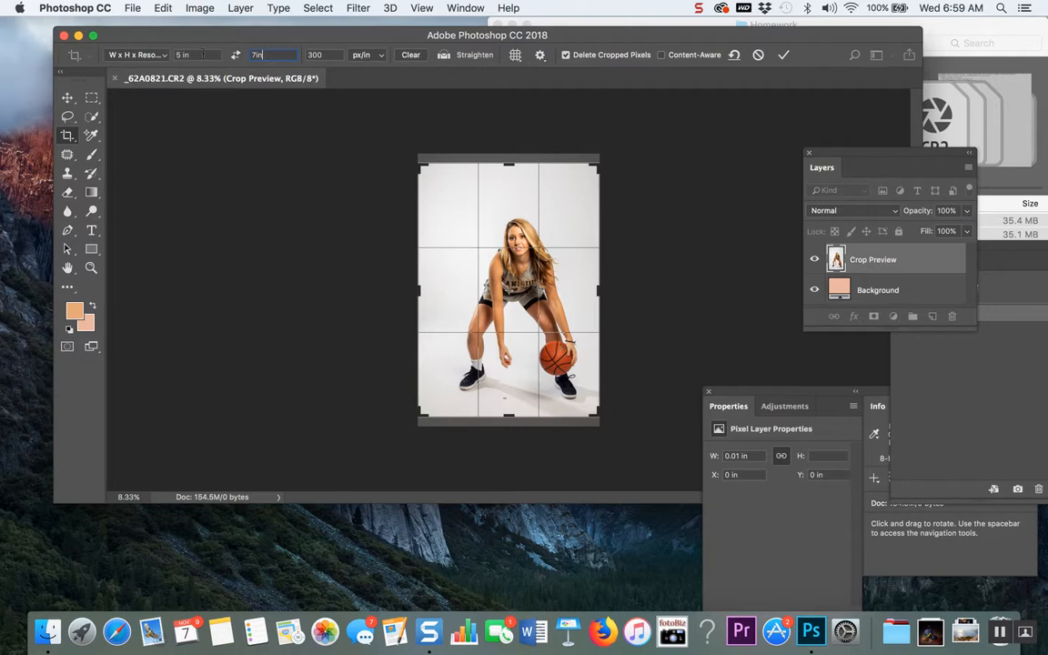
Keep the W x H x Resolution crop mode, try a 7 by 5 in landscape crop, and swap back to portrait.
{"action": "left_click", "coordinate": [156, 55]}
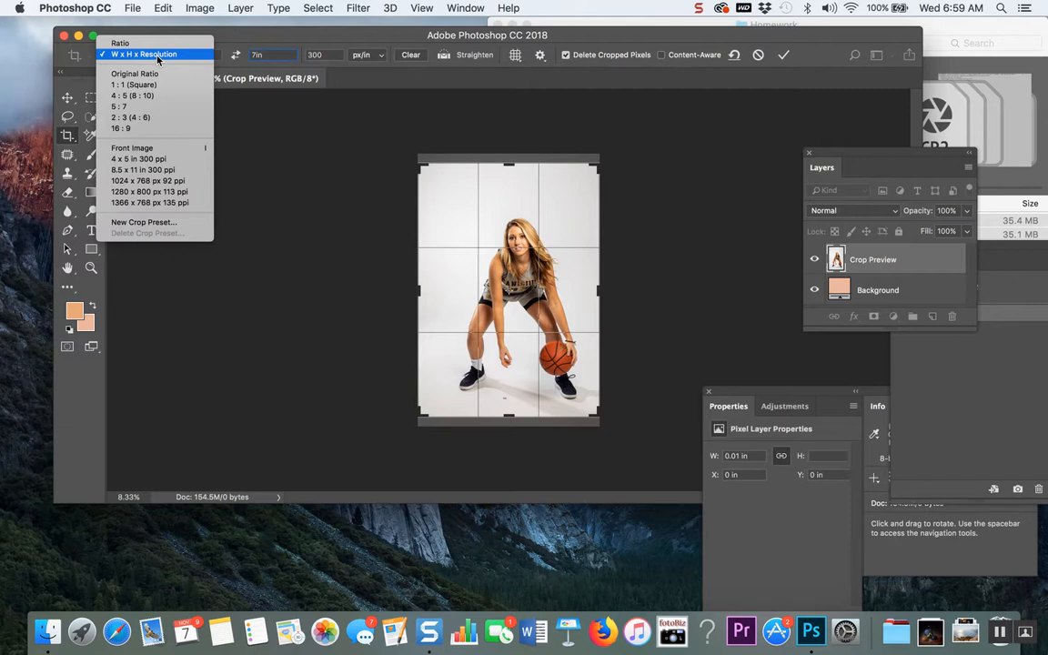
{"action": "left_click", "coordinate": [159, 55]}
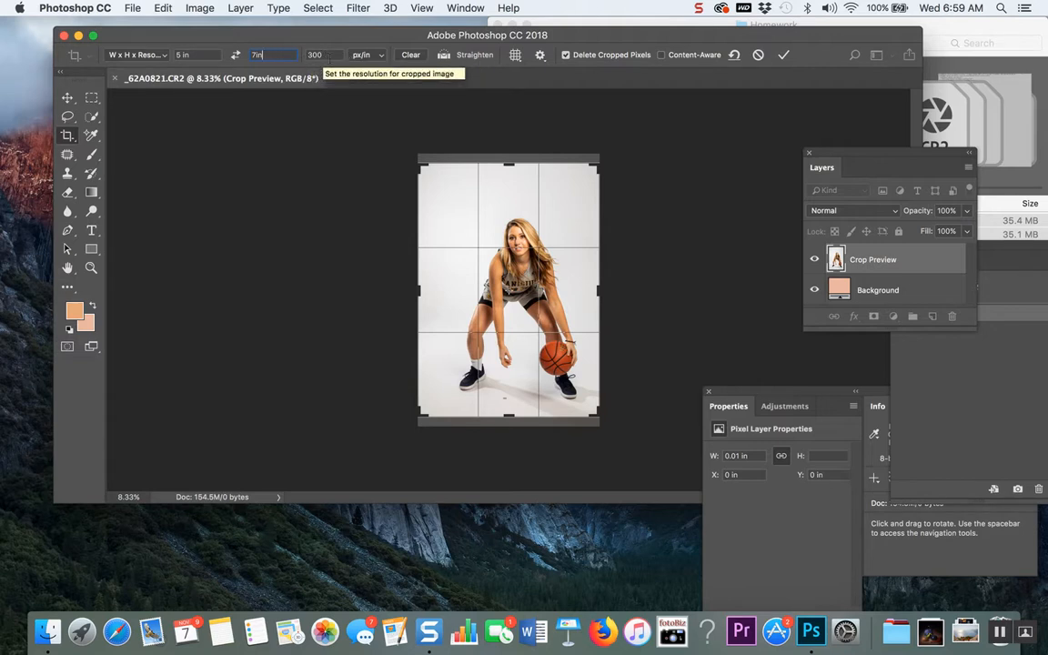
{"action": "left_click", "coordinate": [234, 56]}
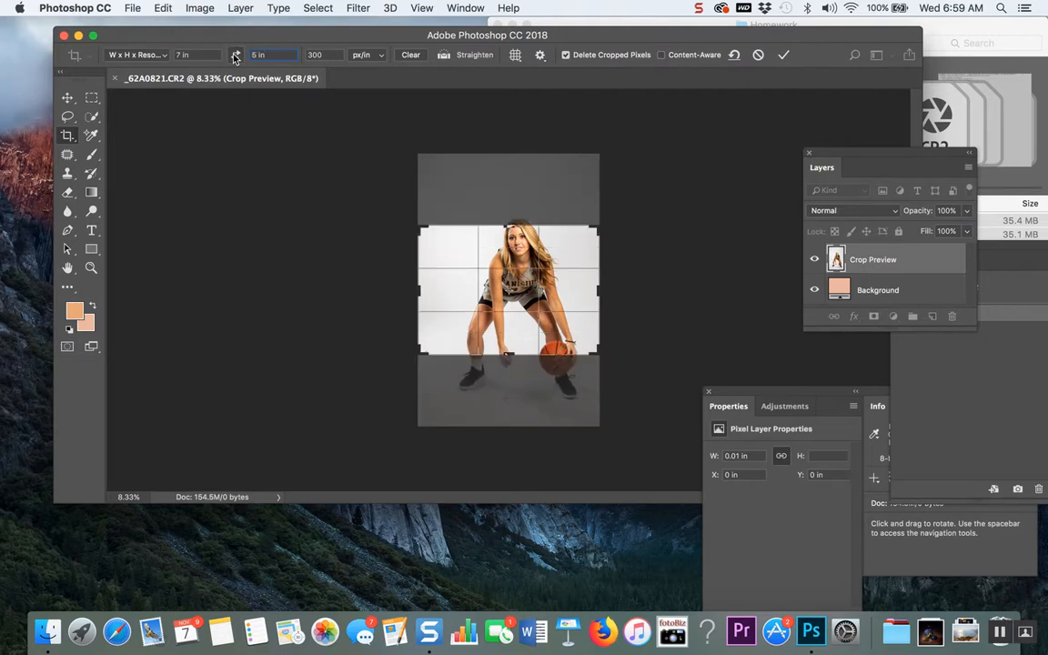
{"action": "left_click", "coordinate": [235, 56]}
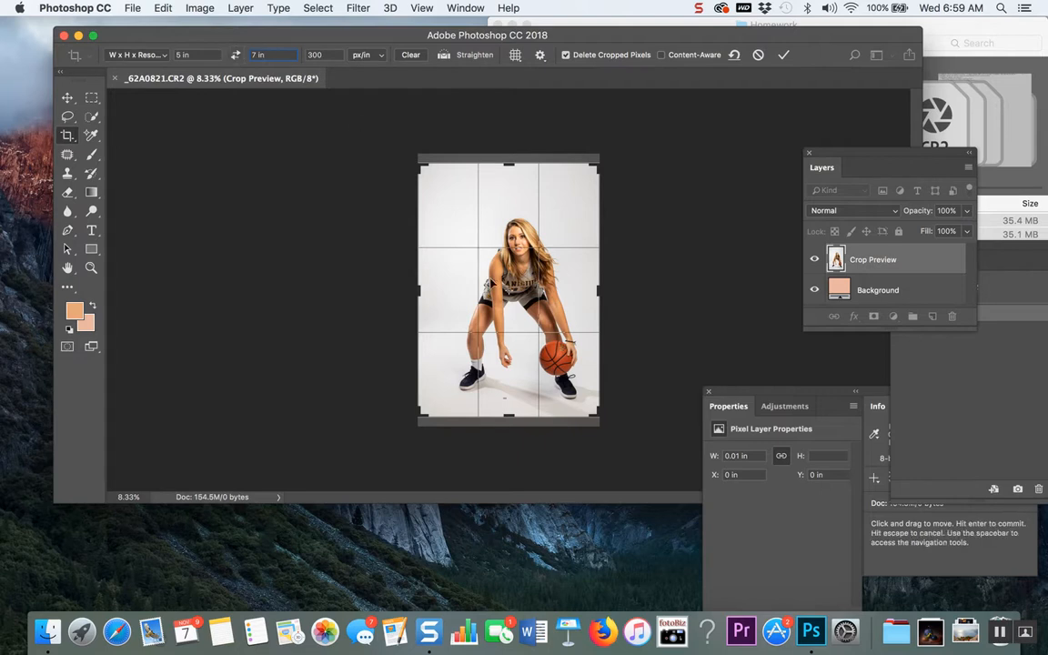
Tighten the 5 x 7 in crop frame around the basketball player, reposition the photo inside it, and apply the crop.
{"action": "mouse_move", "coordinate": [496, 320]}
{"action": "left_mouse_down"}
{"action": "mouse_move", "coordinate": [495, 329]}
{"action": "mouse_move", "coordinate": [495, 312]}
{"action": "left_mouse_up"}
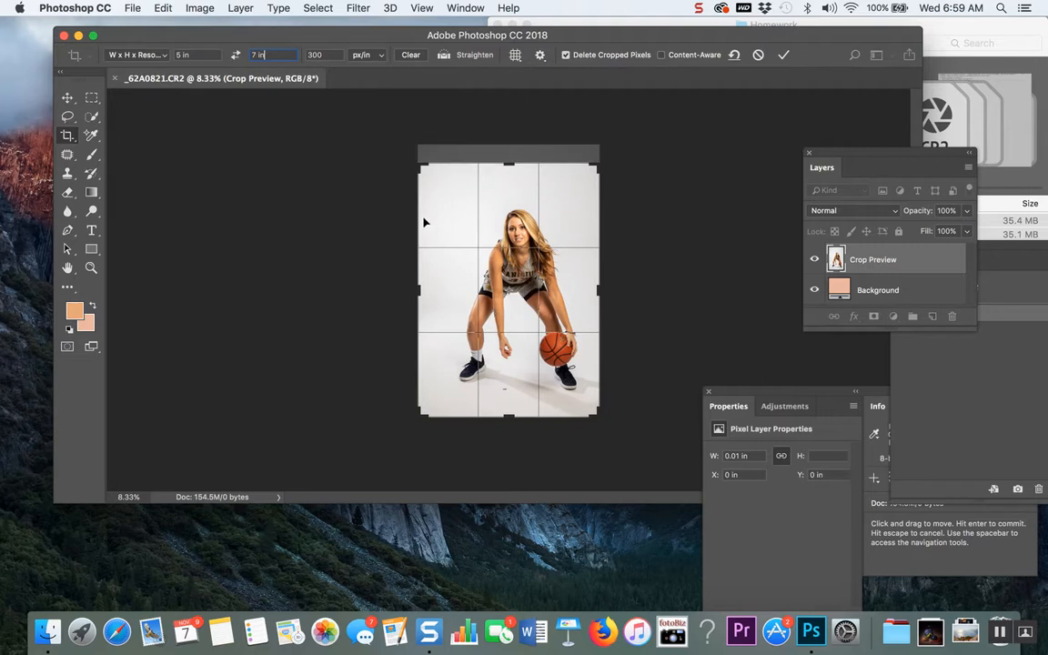
{"action": "left_click_drag", "start_coordinate": [420, 416], "coordinate": [431, 406]}
{"action": "left_click_drag", "start_coordinate": [488, 331], "coordinate": [483, 324]}
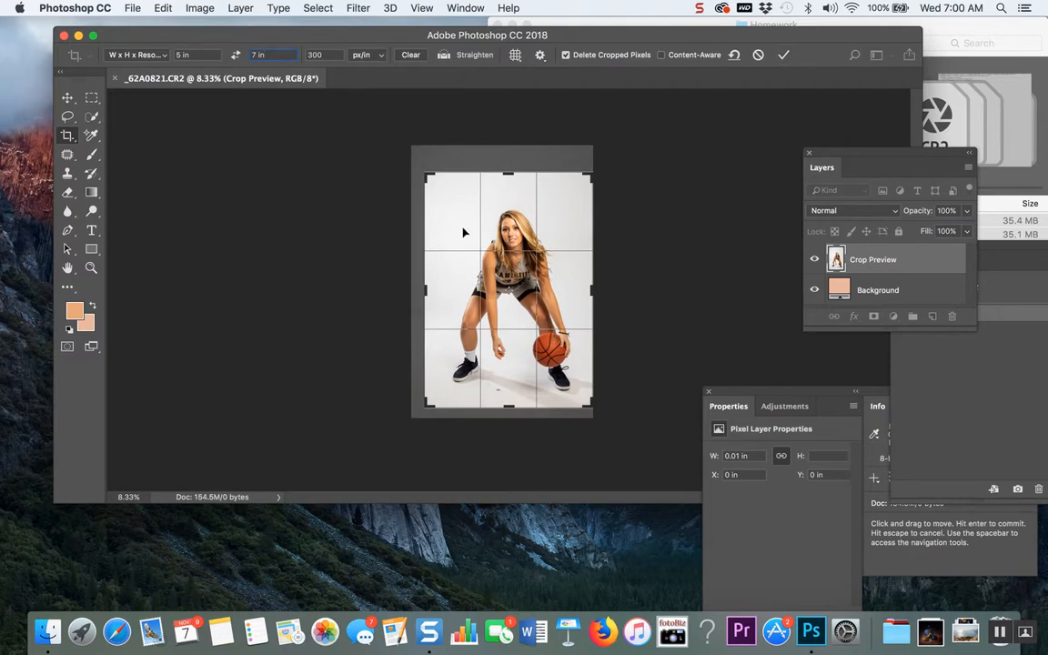
{"action": "key", "text": "Return"}
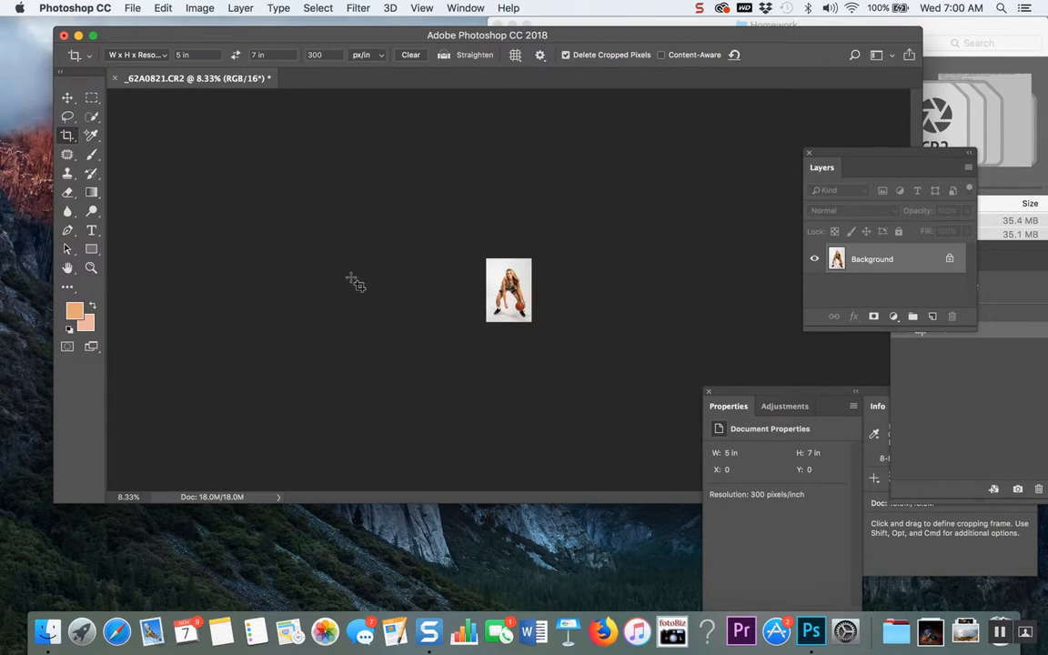
Fit the cropped photo in the window, start saving it under Save As, and set the file format to JPEG.
{"action": "double_click", "coordinate": [68, 268]}
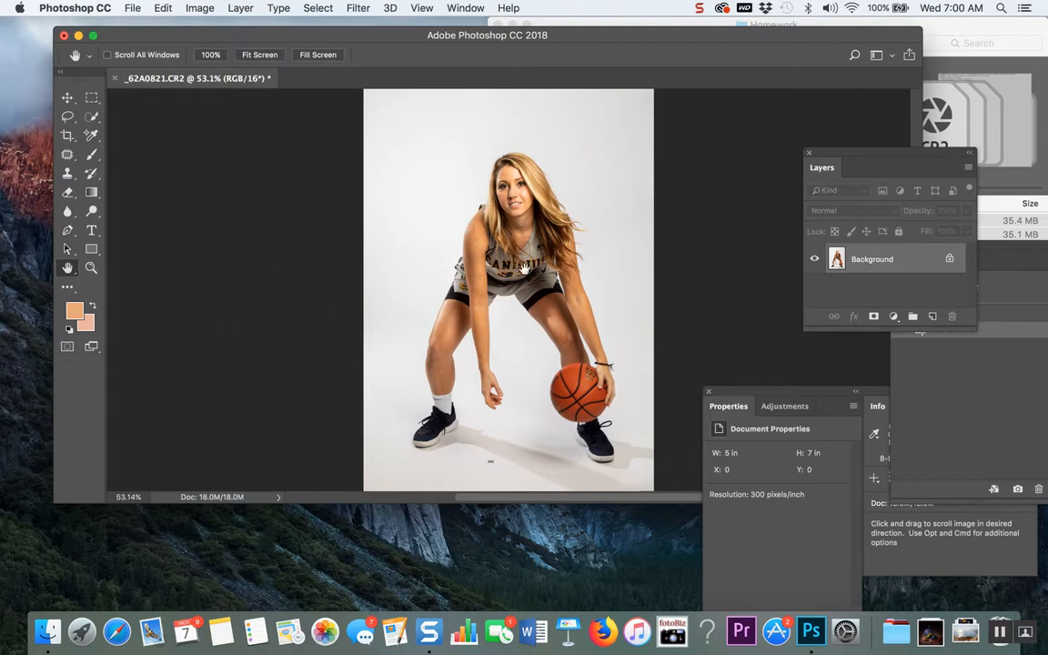
{"action": "left_click_drag", "start_coordinate": [553, 38], "coordinate": [515, 42]}
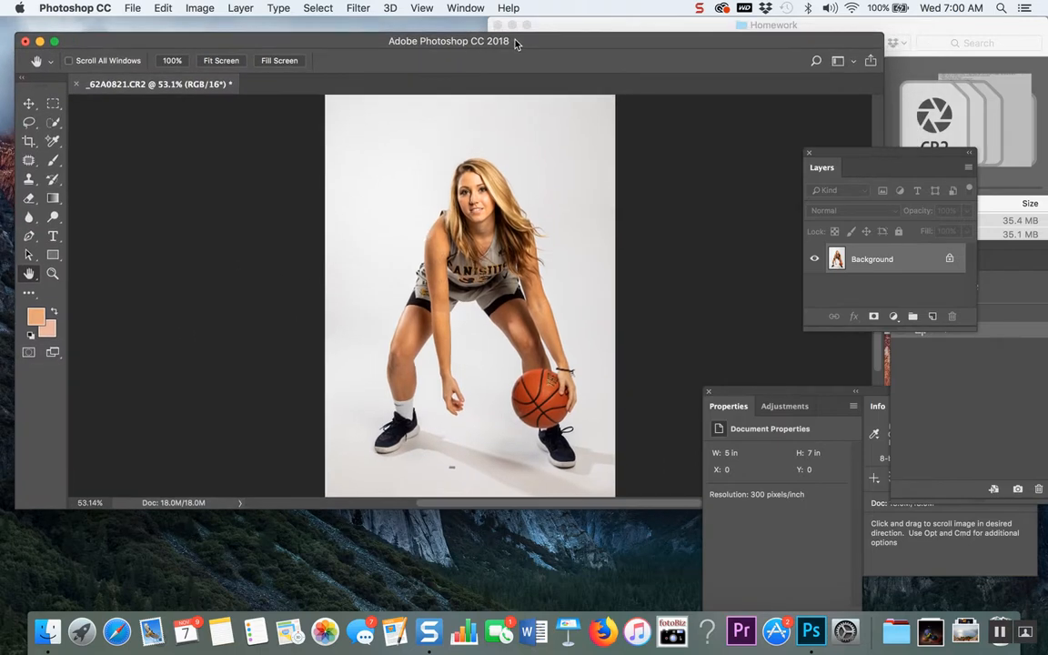
{"action": "left_click", "coordinate": [133, 9]}
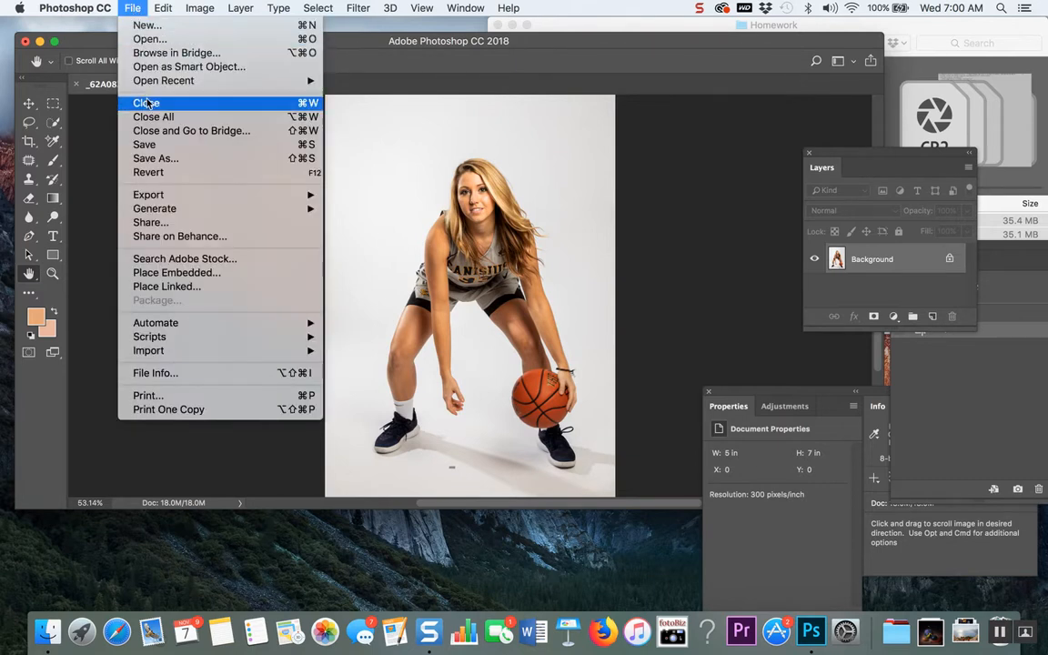
{"action": "left_click", "coordinate": [149, 160]}
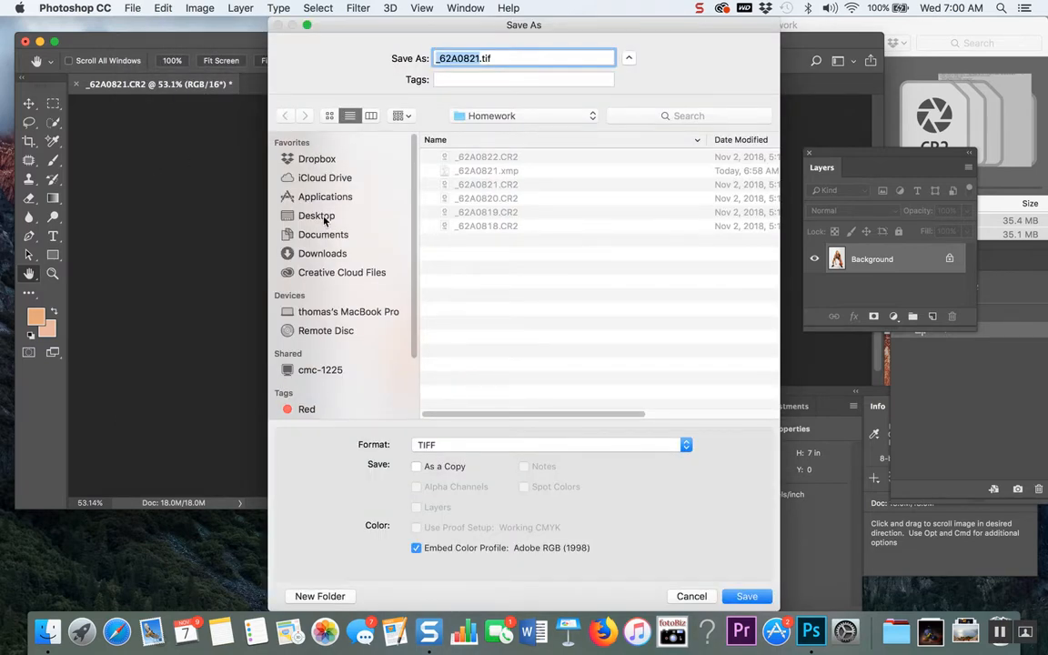
{"action": "left_click", "coordinate": [628, 58]}
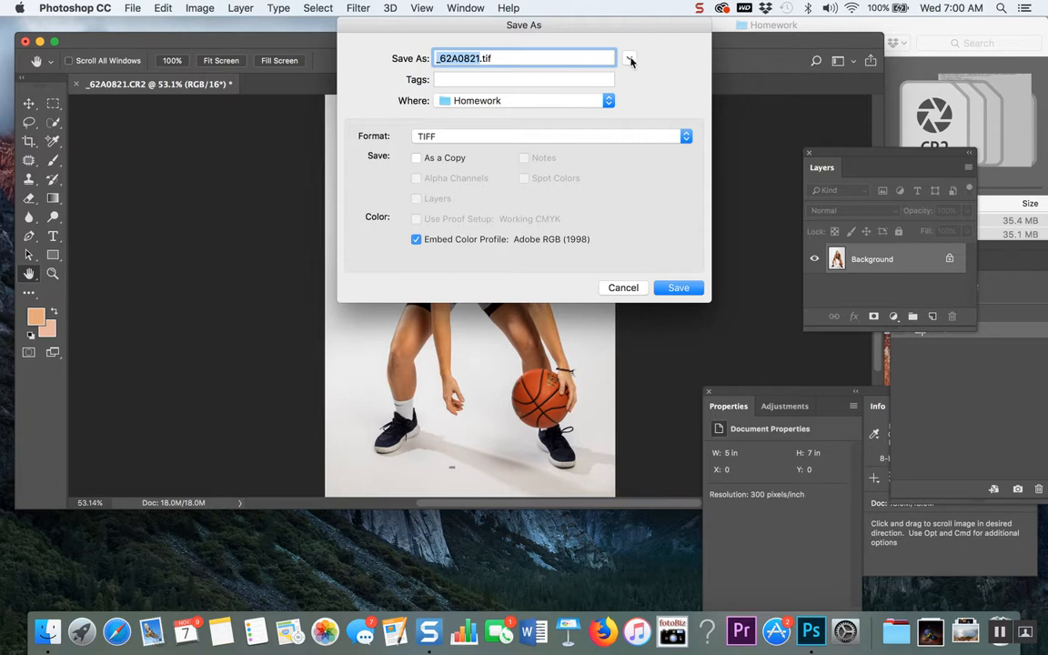
{"action": "left_click", "coordinate": [628, 60]}
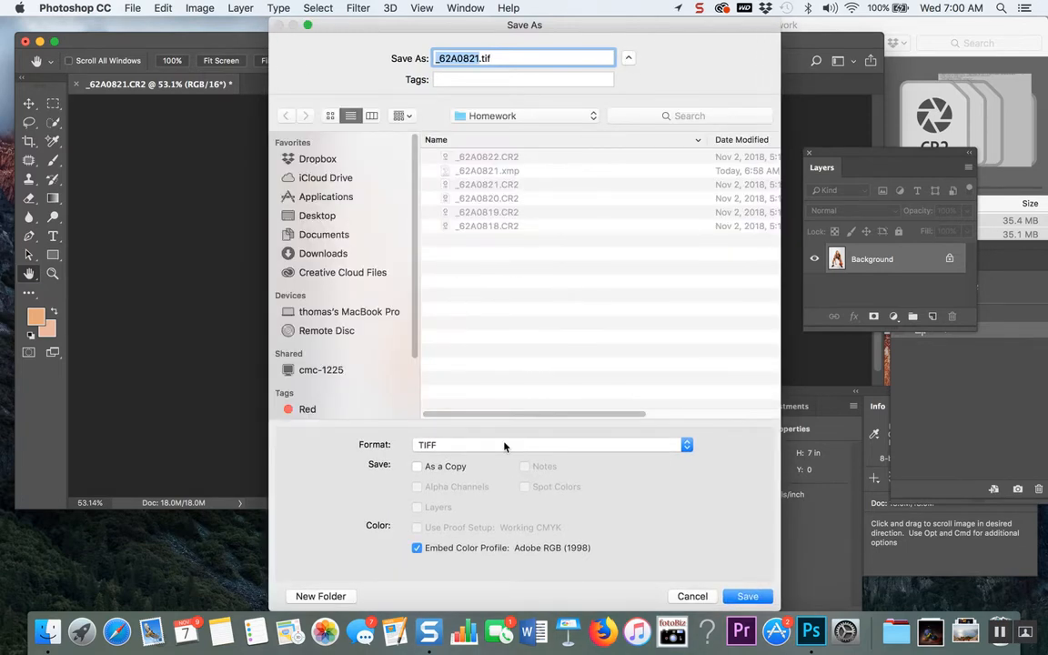
{"action": "left_click", "coordinate": [504, 447]}
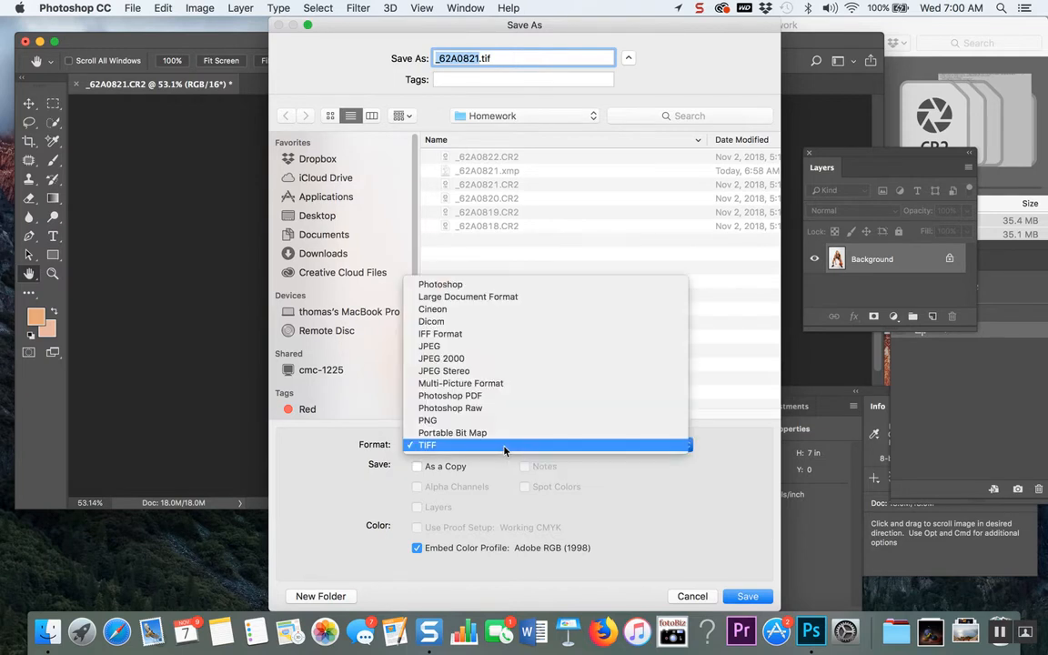
{"action": "left_click", "coordinate": [482, 348]}
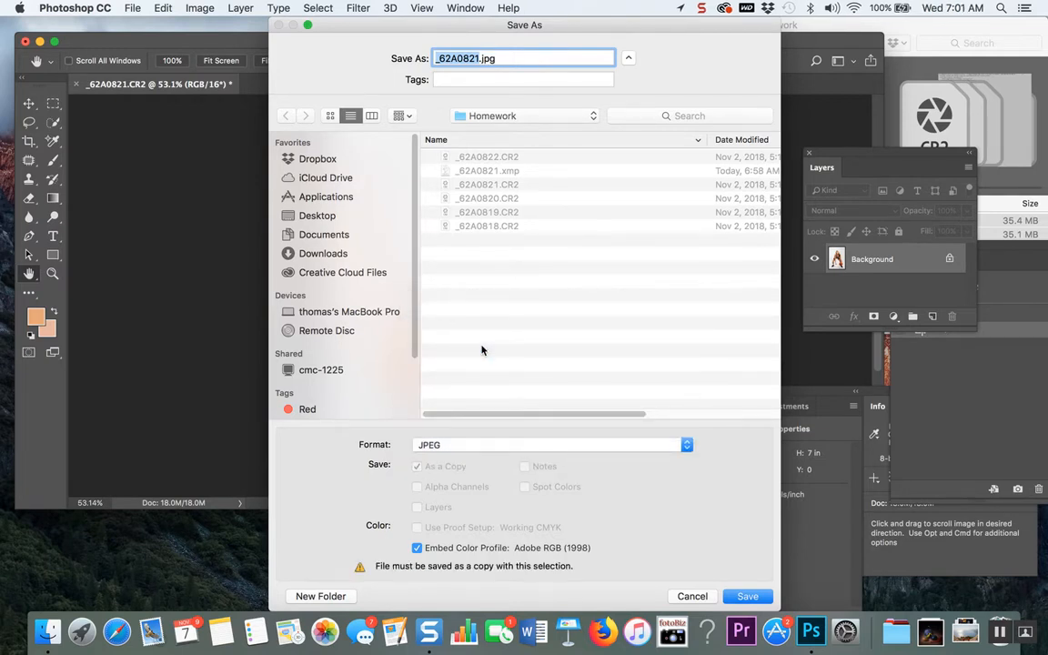
Create a new folder named "Dropbox submission" on the Desktop as the save location.
{"action": "left_click", "coordinate": [322, 218]}
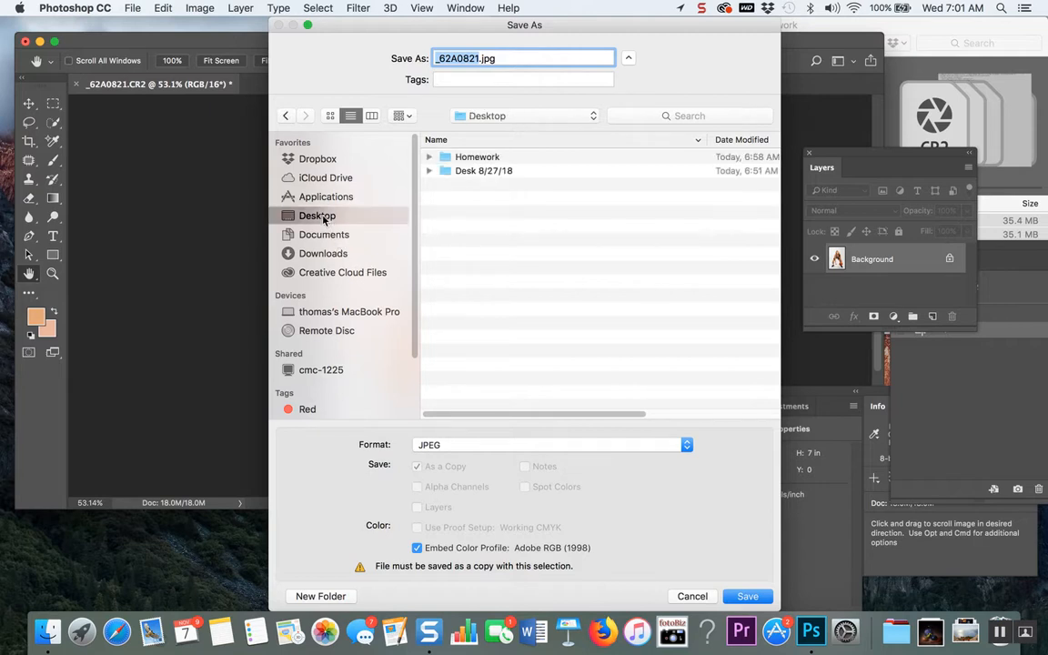
{"action": "left_click", "coordinate": [320, 597]}
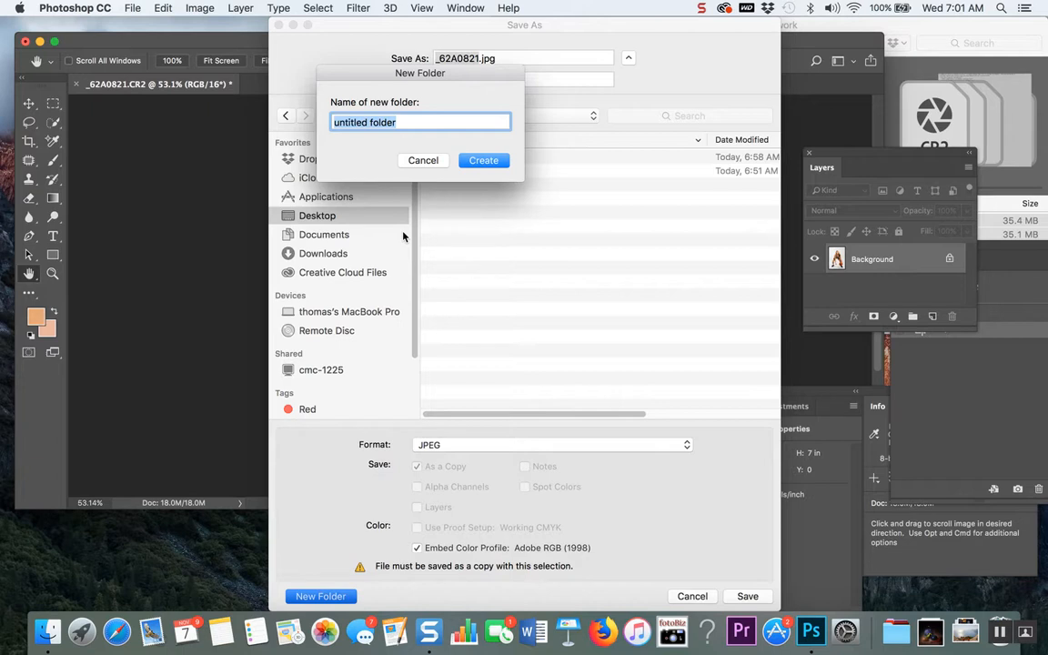
{"action": "type", "text": "Drop box s"}
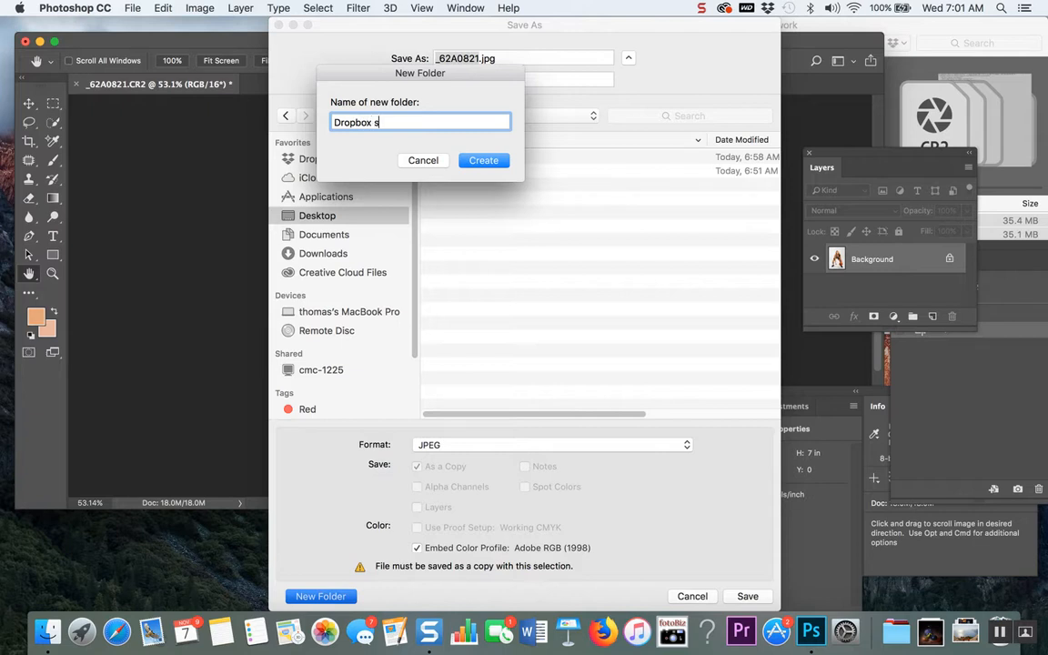
{"action": "type", "text": "ubmission"}
{"action": "left_click", "coordinate": [489, 161]}
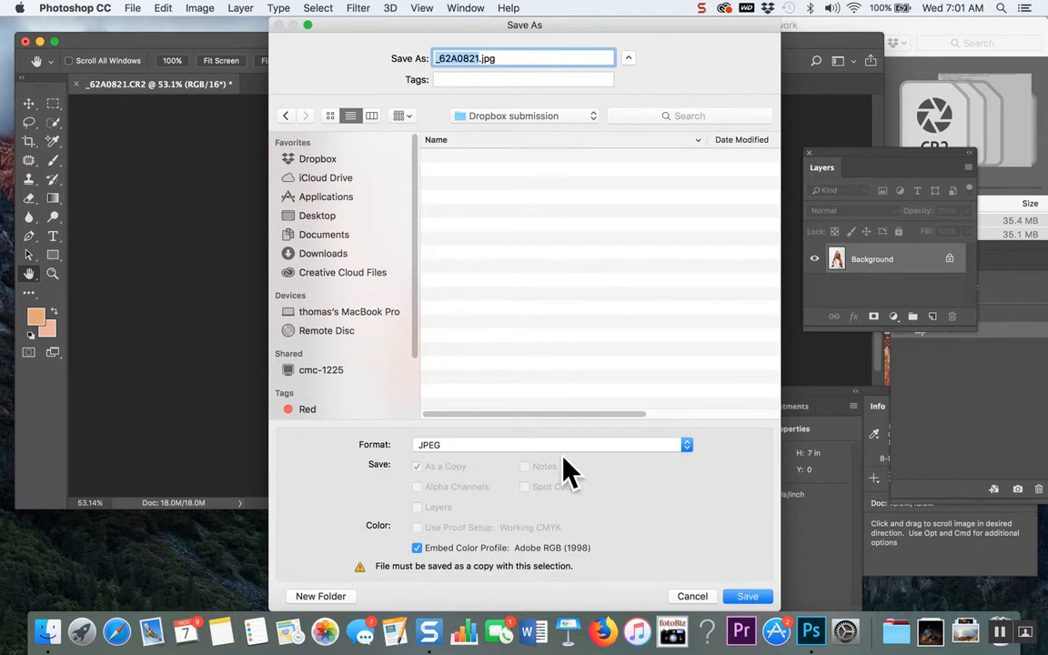
Save _62A0821.jpg into the Dropbox submission folder with the JPEG quality raised to the large-file end and Baseline ("Standard") format.
{"action": "left_click", "coordinate": [746, 595]}
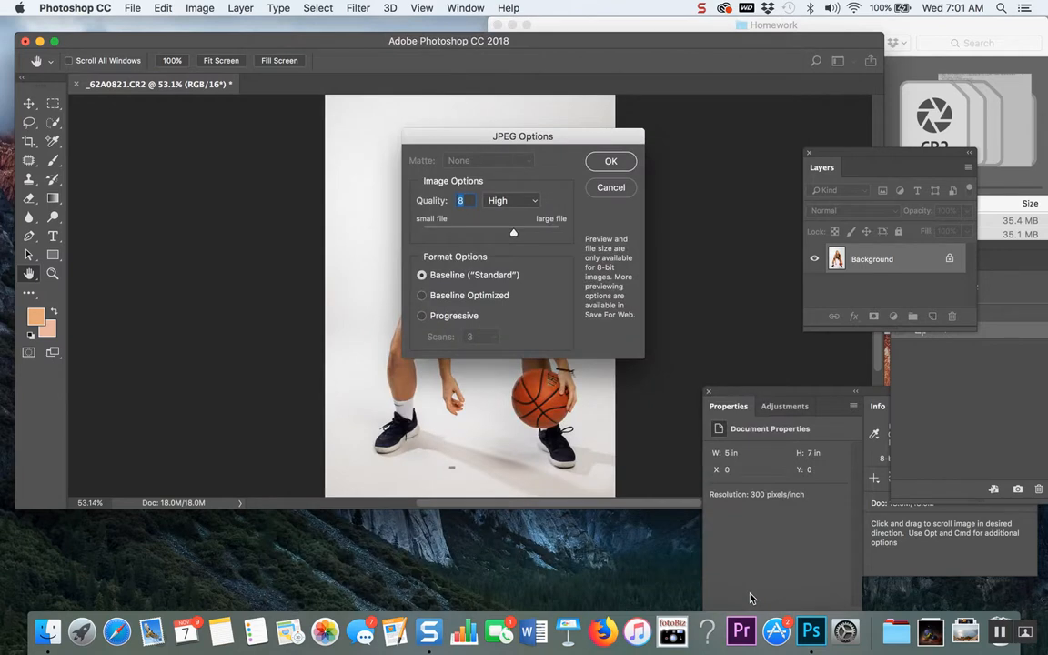
{"action": "left_click_drag", "start_coordinate": [512, 233], "coordinate": [595, 230]}
{"action": "left_click", "coordinate": [610, 162]}
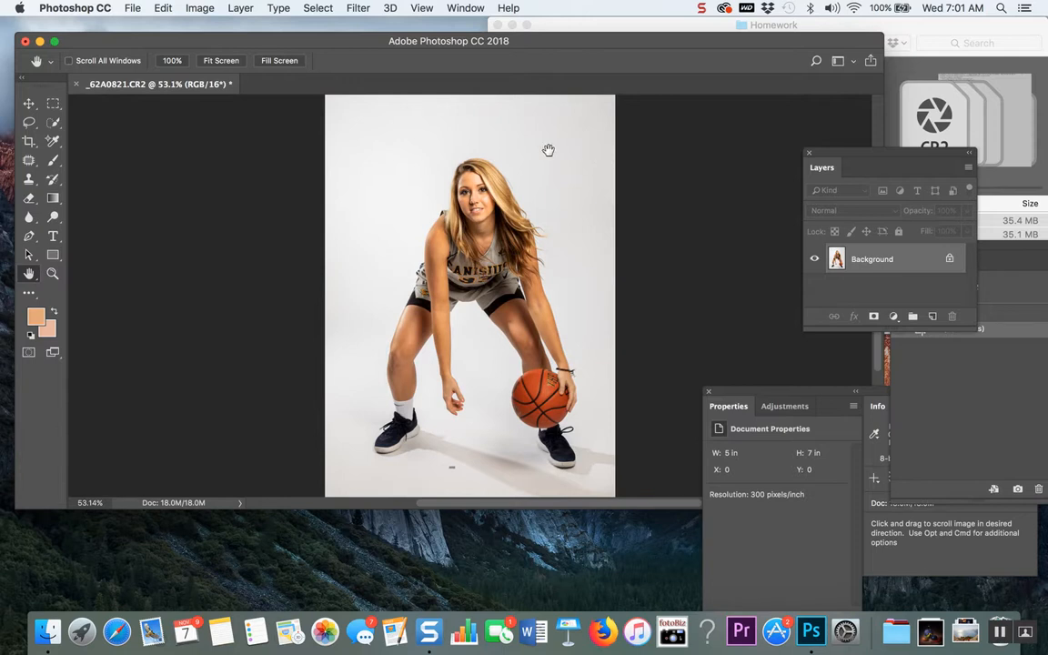
Close the _62A0821.CR2 document without saving its changes.
{"action": "left_click", "coordinate": [134, 8]}
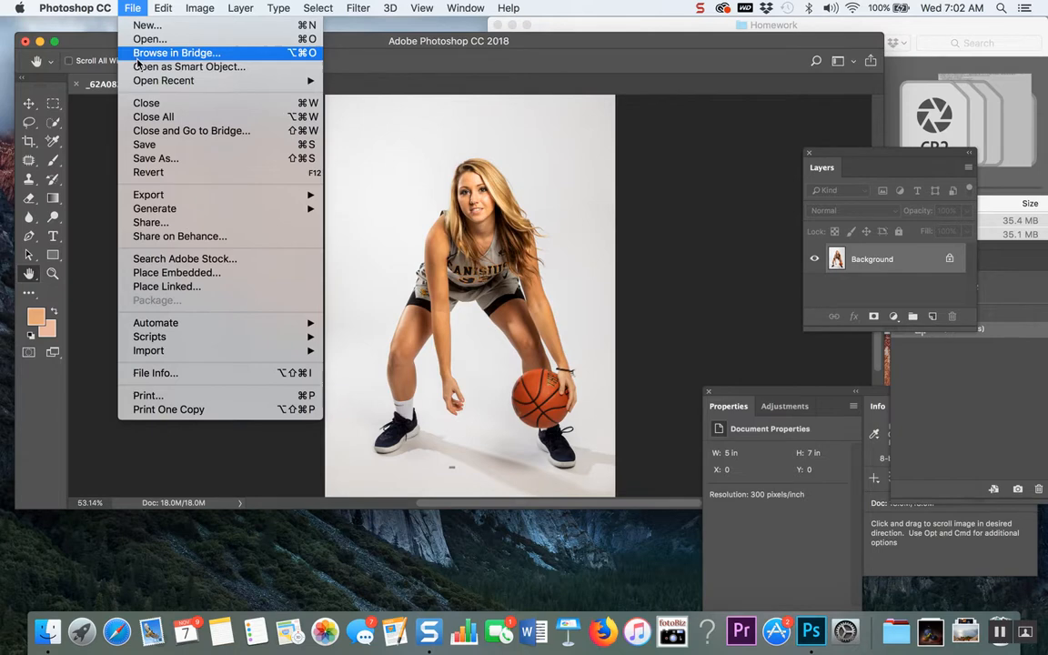
{"action": "left_click", "coordinate": [58, 63]}
{"action": "left_click", "coordinate": [75, 85]}
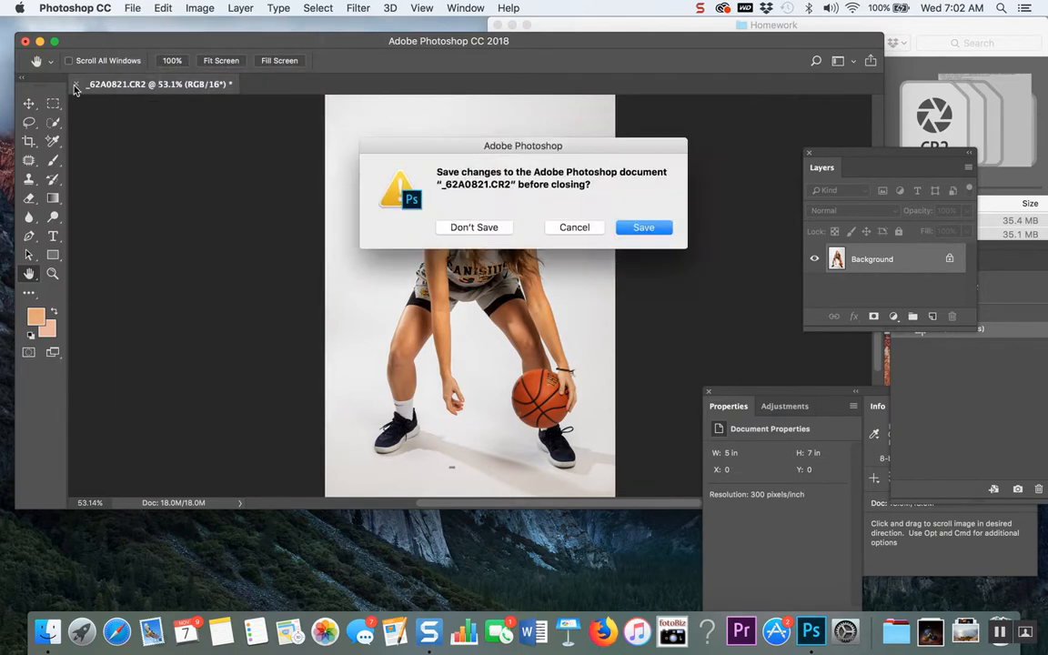
{"action": "left_click", "coordinate": [473, 227]}
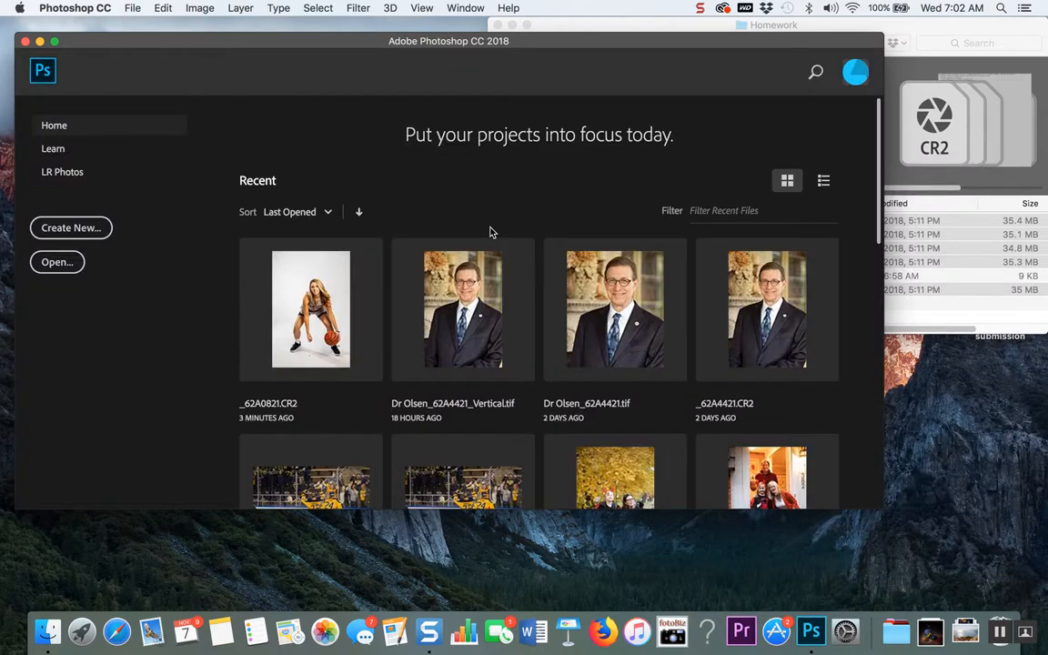
Close the Homework folder window and minimize Photoshop to clear the desktop.
{"action": "left_click", "coordinate": [903, 27]}
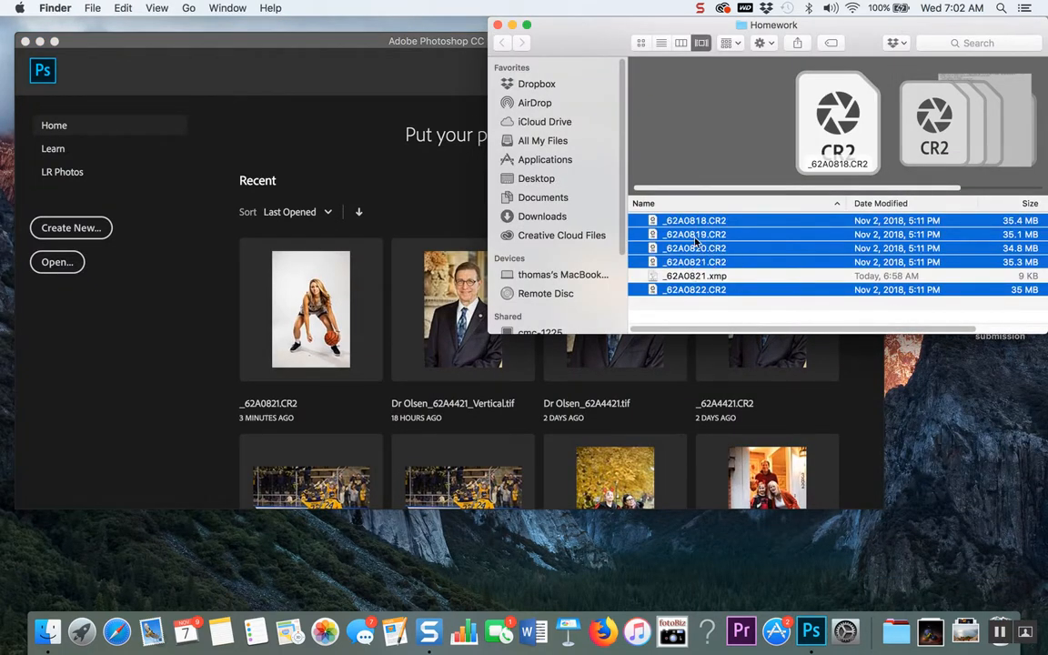
{"action": "key", "text": "super+w"}
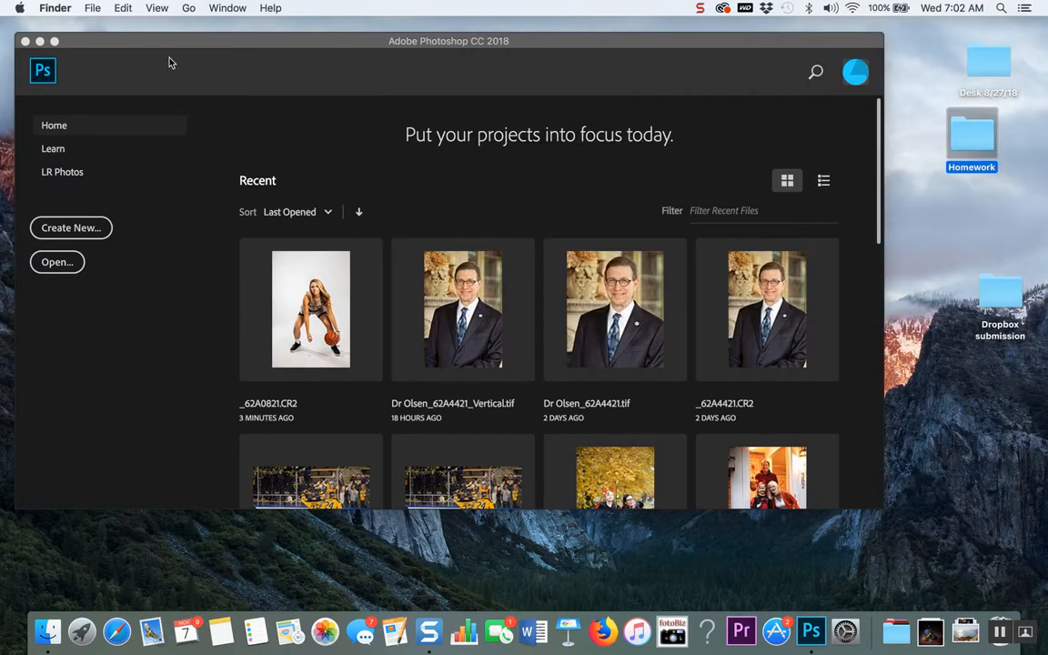
{"action": "left_click", "coordinate": [40, 42]}
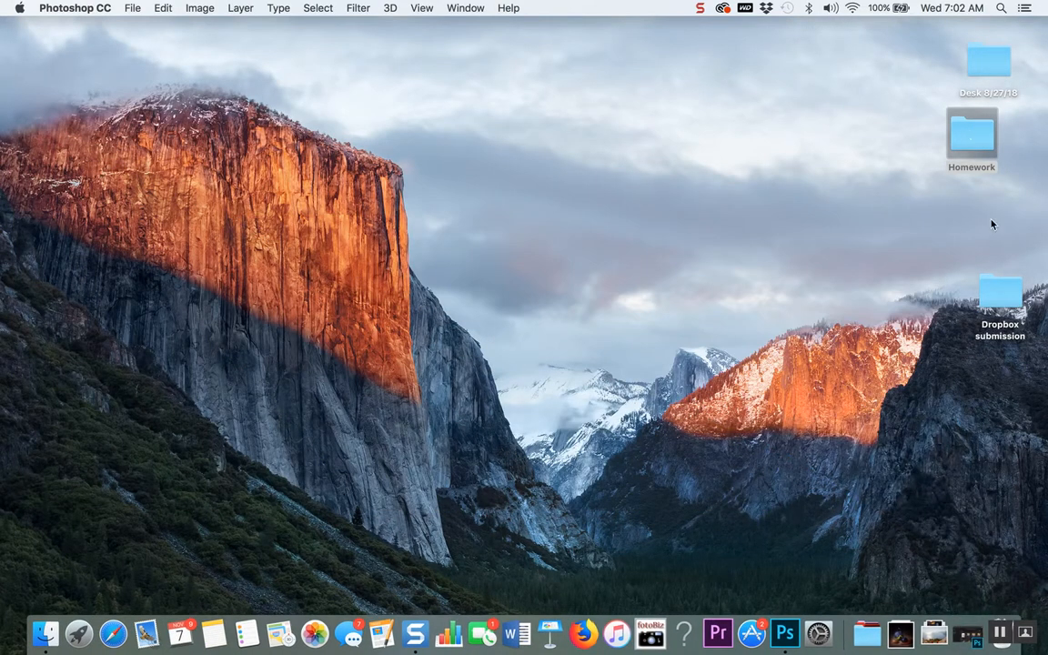
Move the Dropbox submission folder up near the other desktop folders, check the saved _62A0821.jpg inside it, and close its window.
{"action": "left_click_drag", "start_coordinate": [1000, 291], "coordinate": [859, 71]}
{"action": "double_click", "coordinate": [859, 71]}
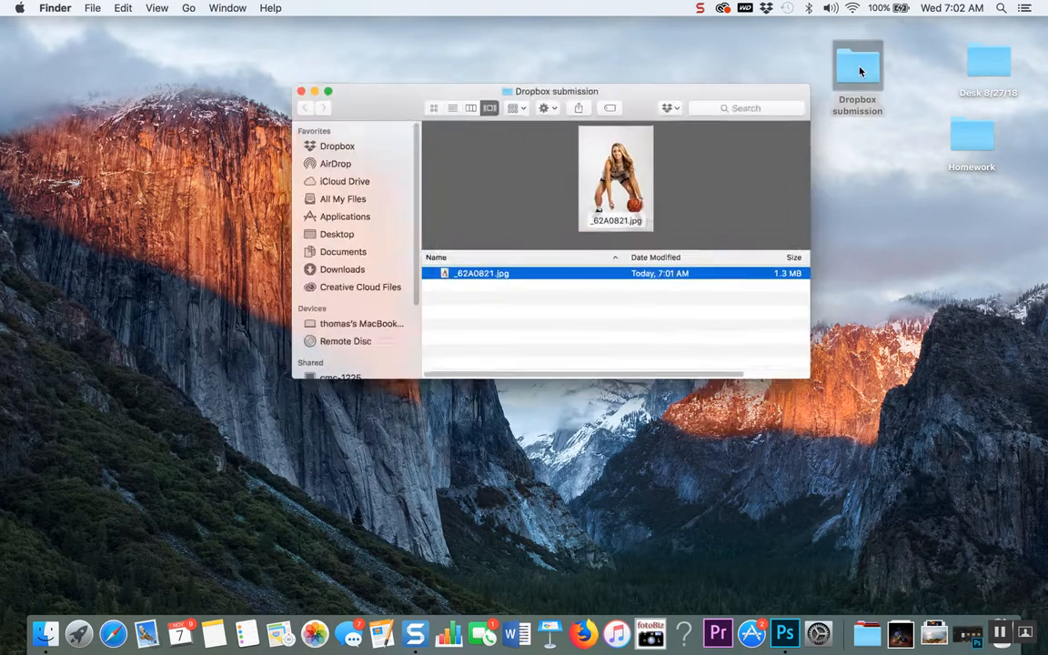
{"action": "left_click", "coordinate": [448, 293]}
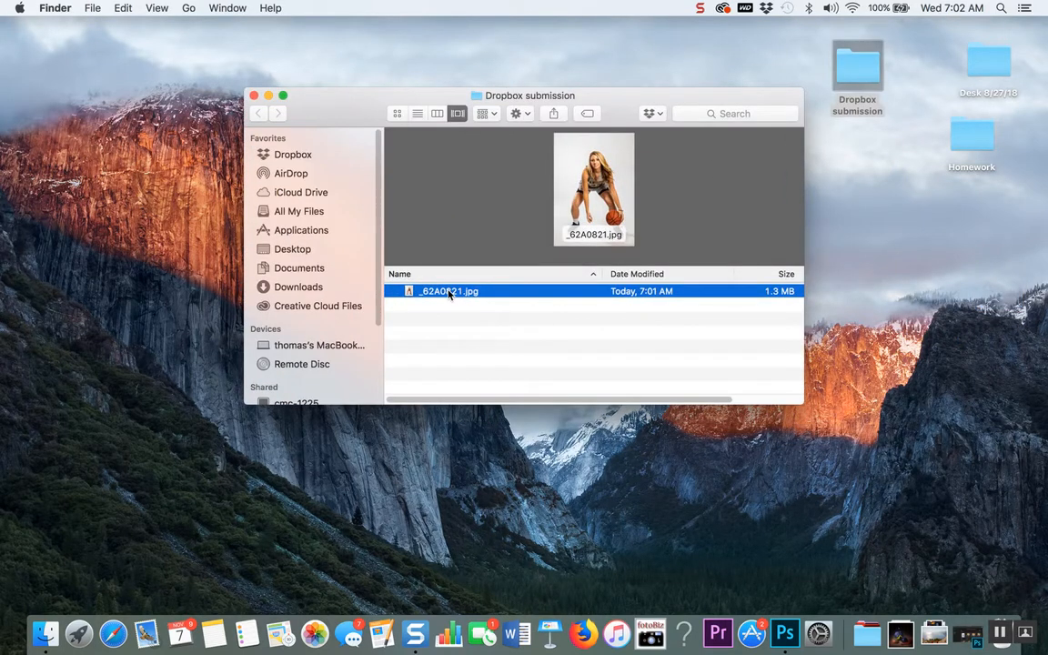
{"action": "key", "text": "Return"}
{"action": "left_click", "coordinate": [254, 97]}
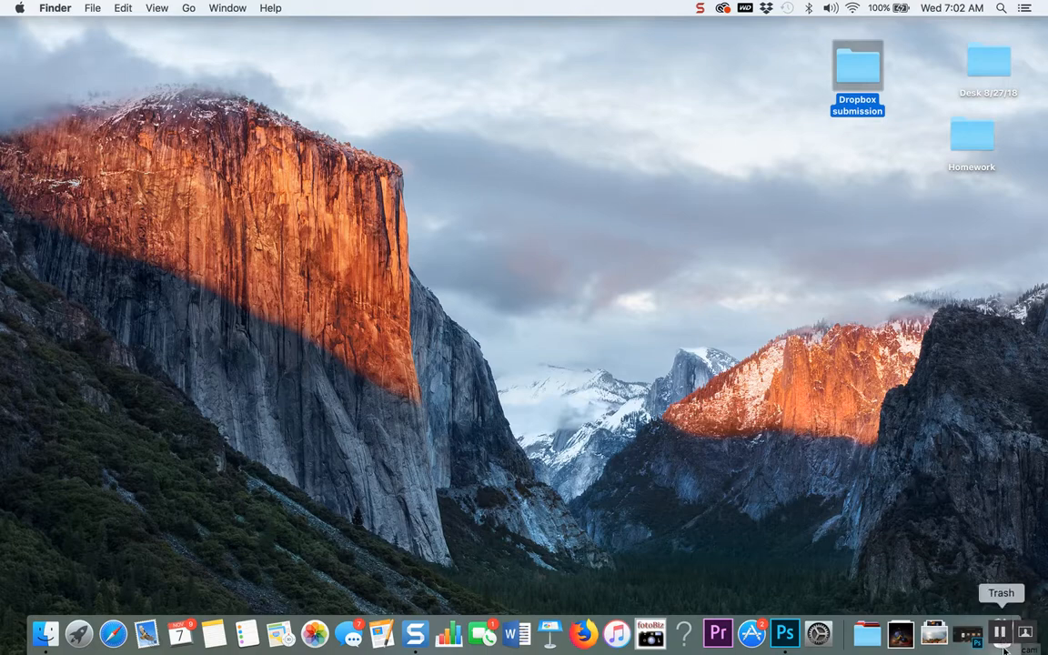
{"action": "left_click", "coordinate": [1029, 633]}
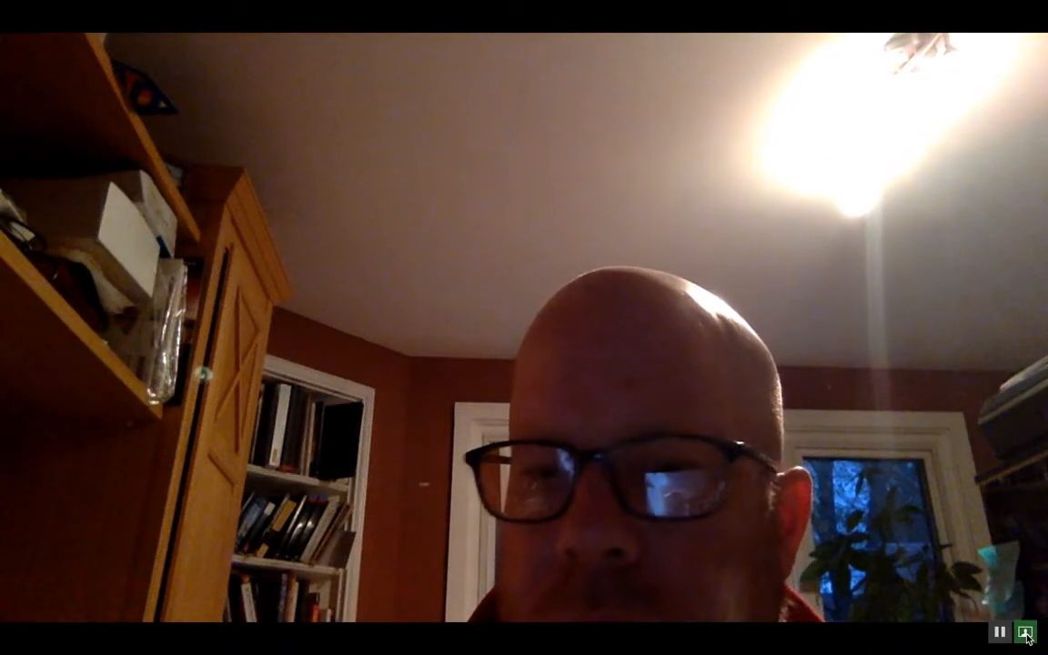
{"action": "left_click", "coordinate": [1028, 635]}
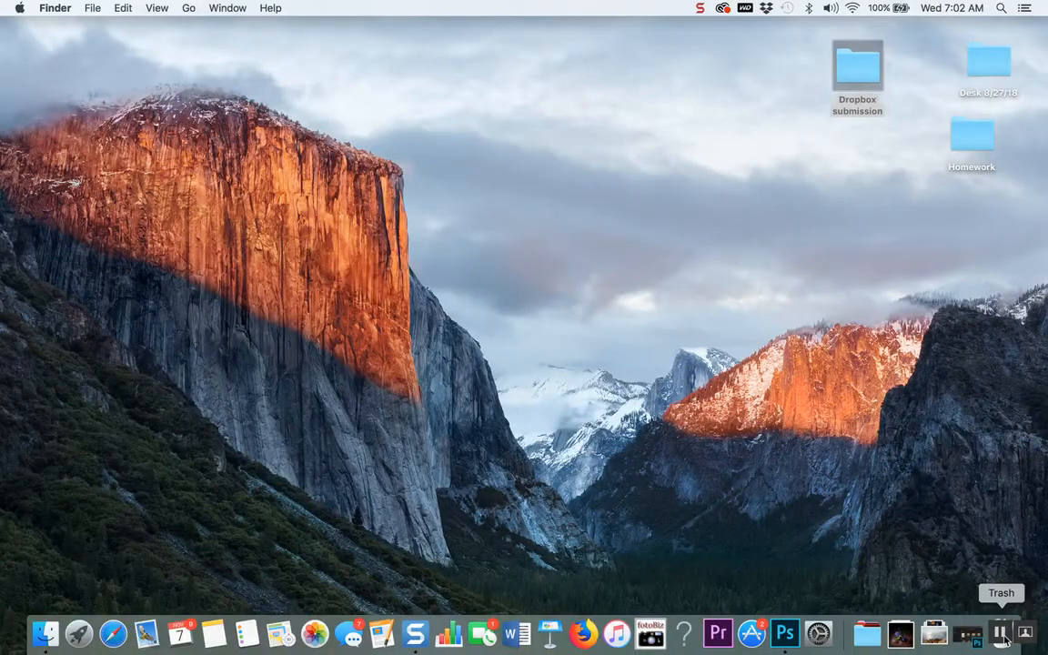